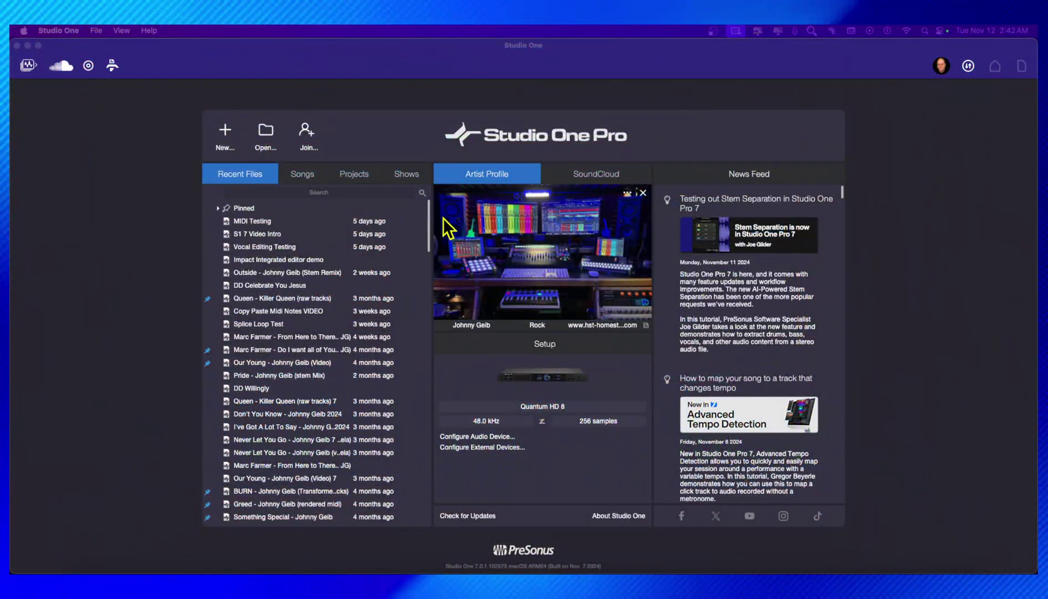
Create a new song from the Quantum HD 8 template and add a 105 BPM tempo track.
click(226, 133)
double_click(429, 254)
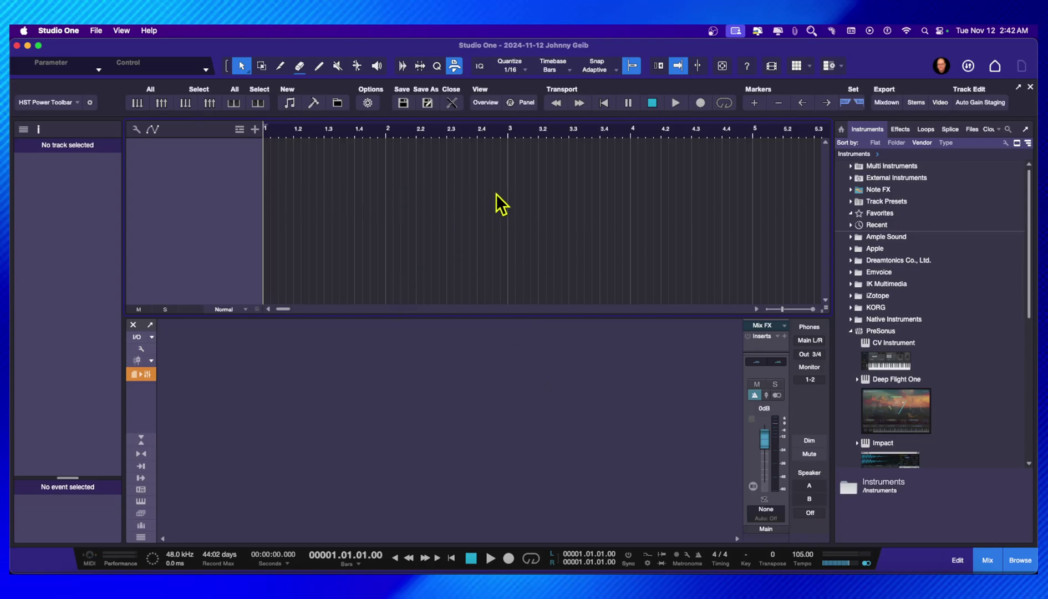
click(240, 129)
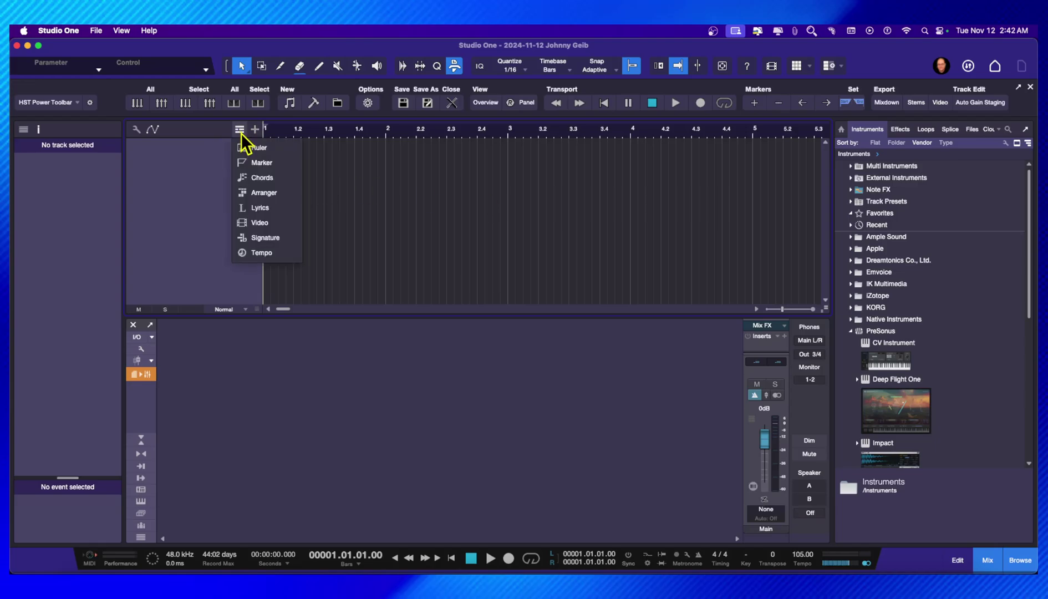
click(262, 253)
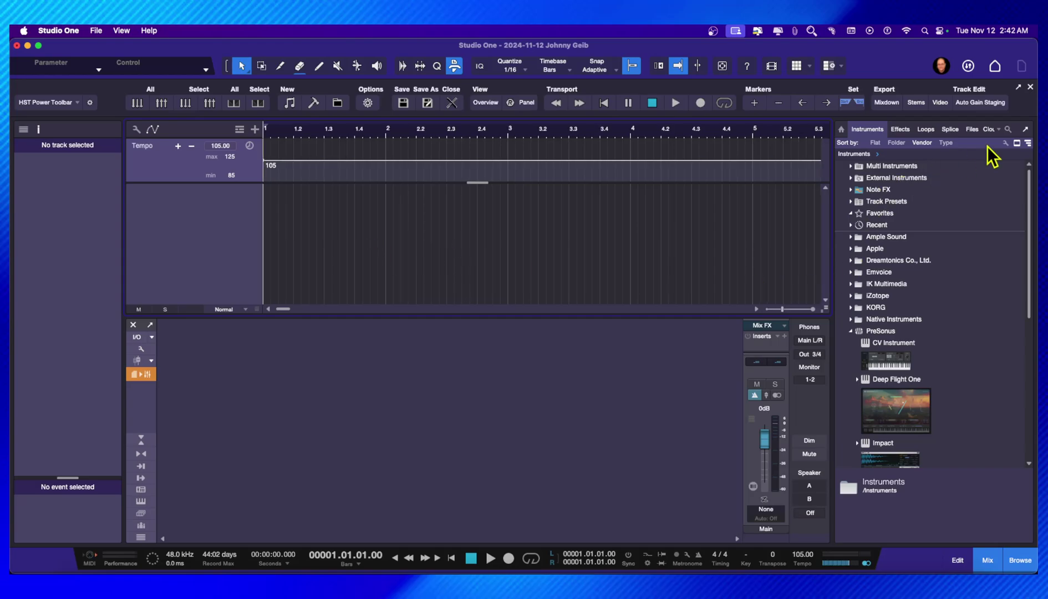
Place Get Out.mp3 from the Files browser on a new audio track and enlarge the track's height.
click(973, 130)
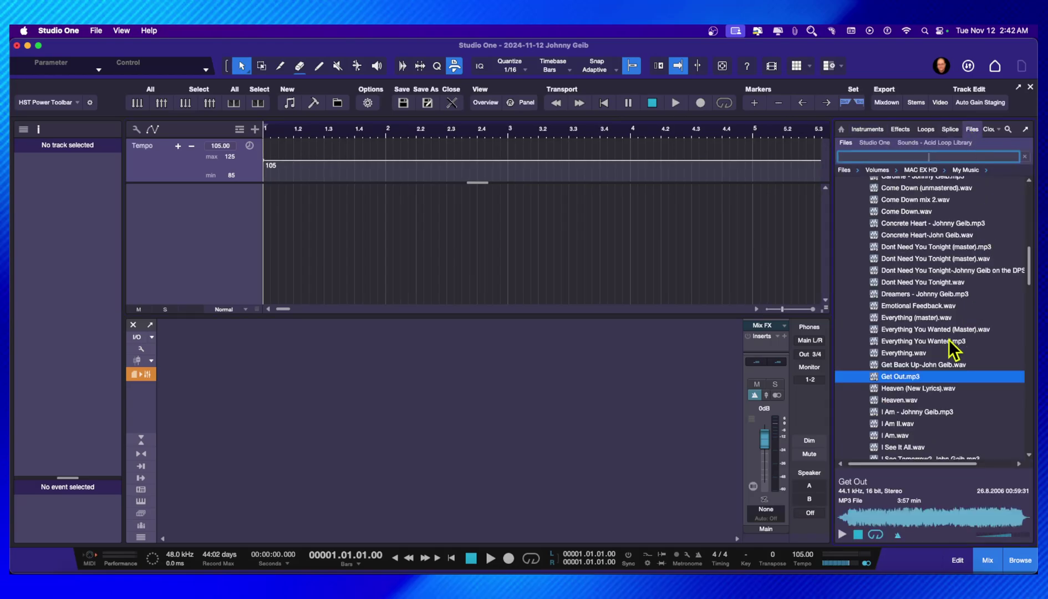
click(888, 376)
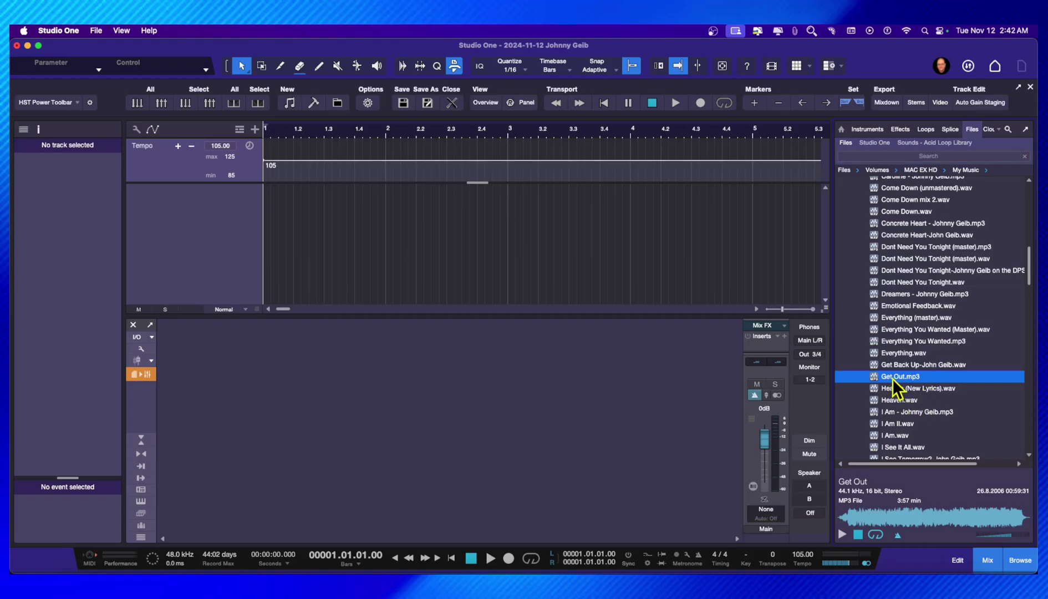
drag(893, 378, 308, 208)
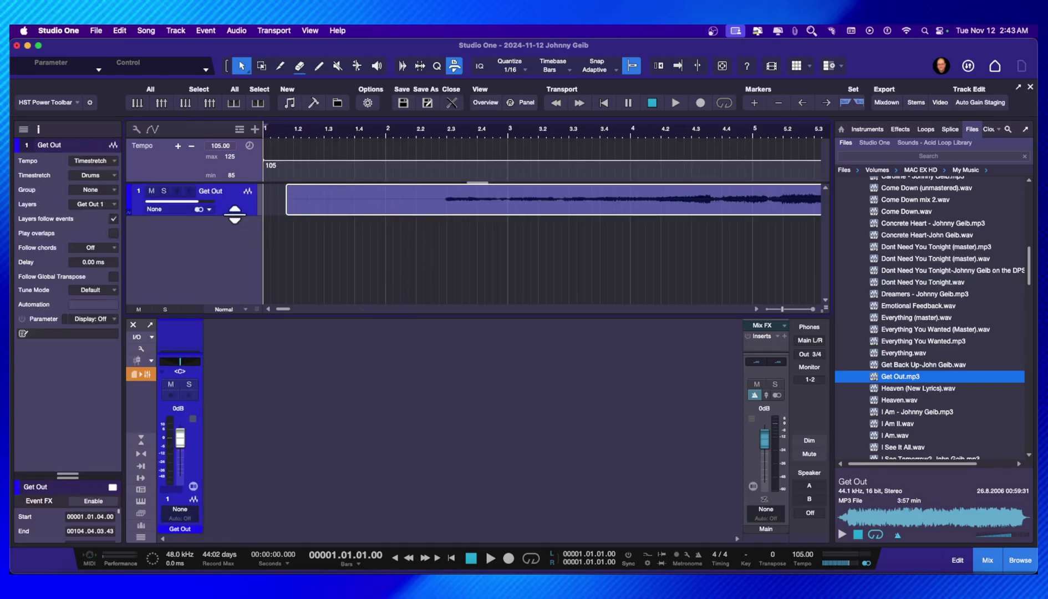
drag(235, 216, 234, 248)
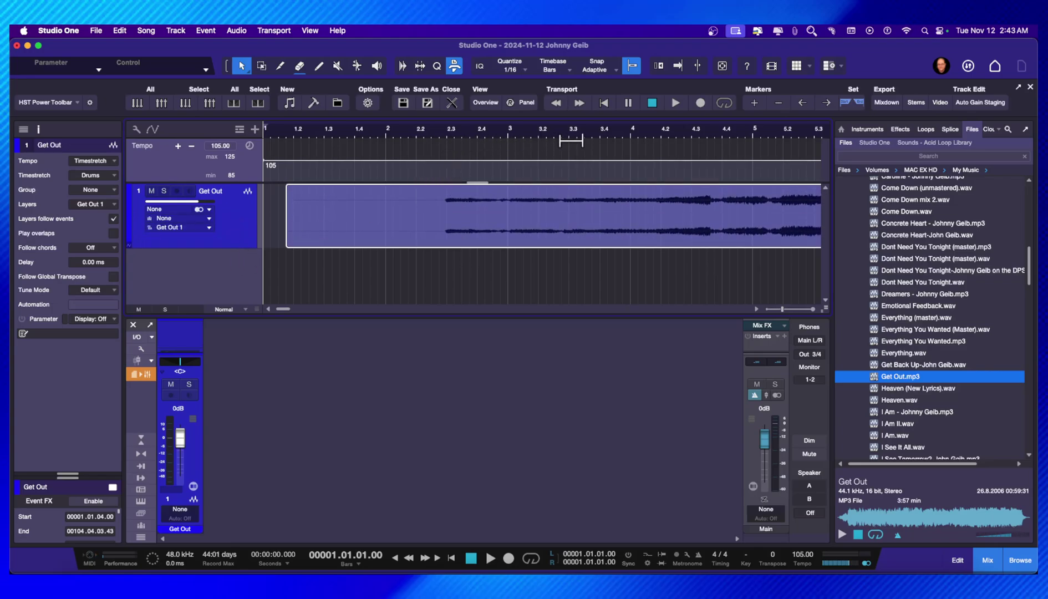
Play the song from near bar 8, then stop playback.
key(w)
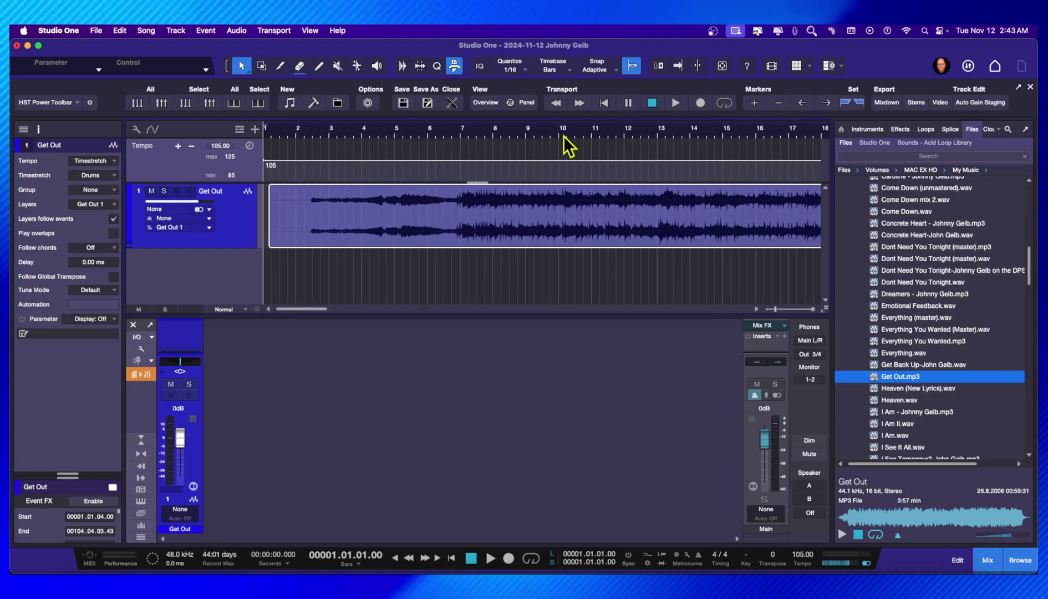
click(486, 135)
key(space)
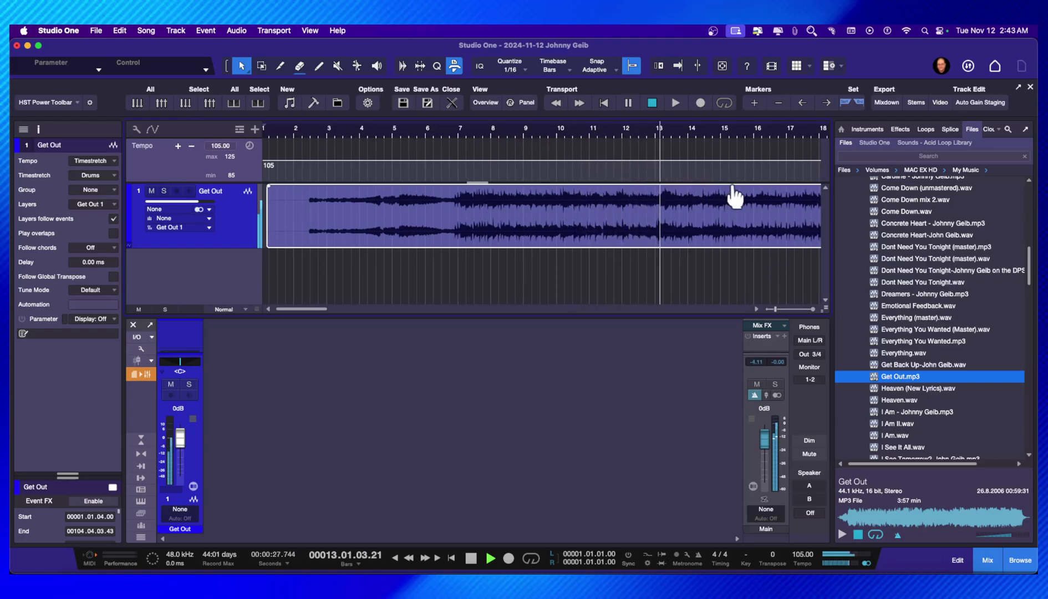
key(space)
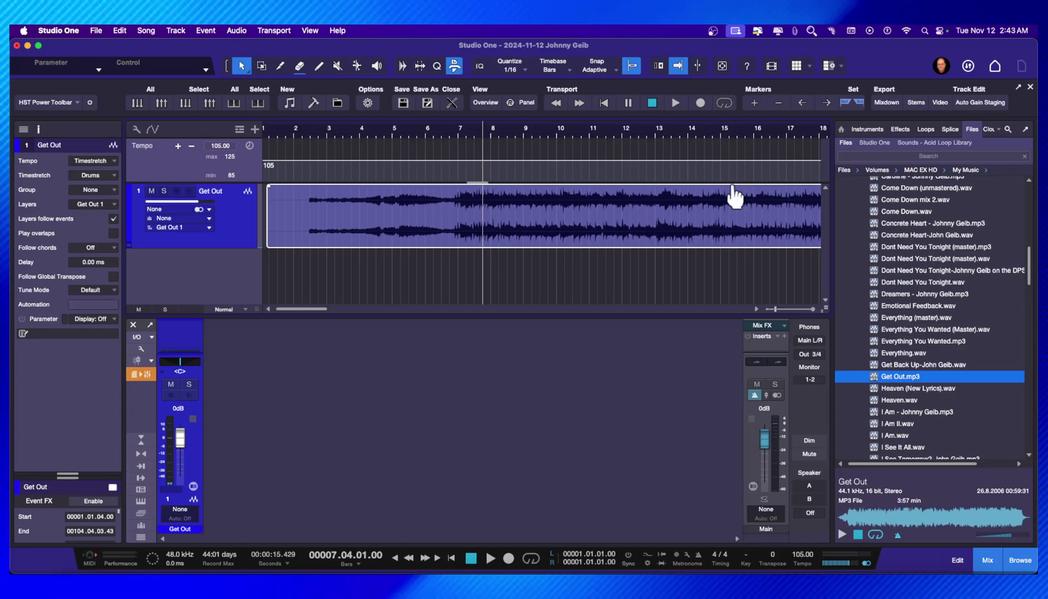
Adjust the timeline zoom to show roughly bars 1–11.
scroll(734, 195, left, 1)
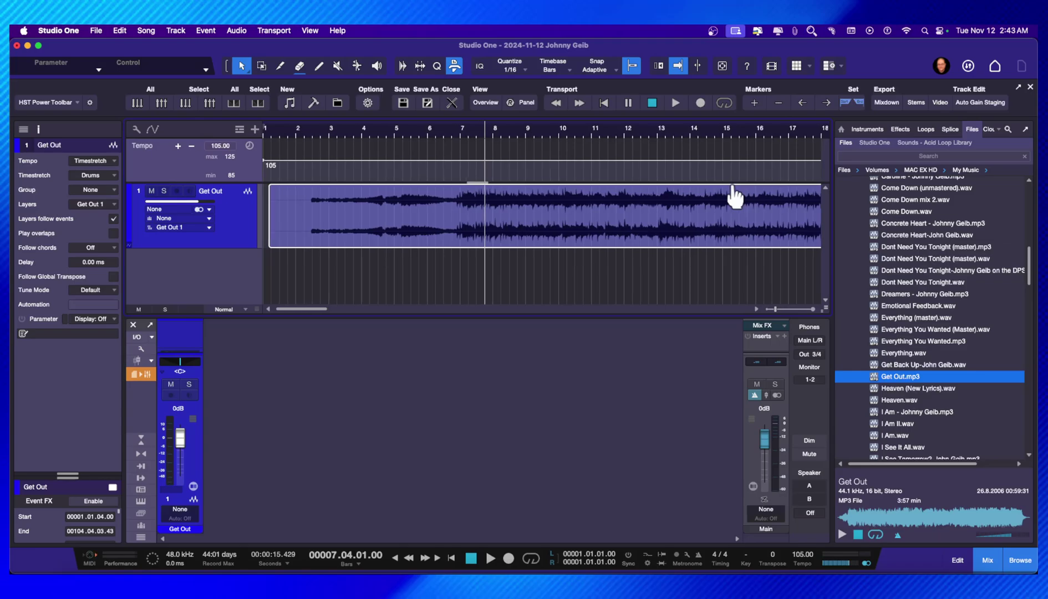
drag(297, 139, 335, 178)
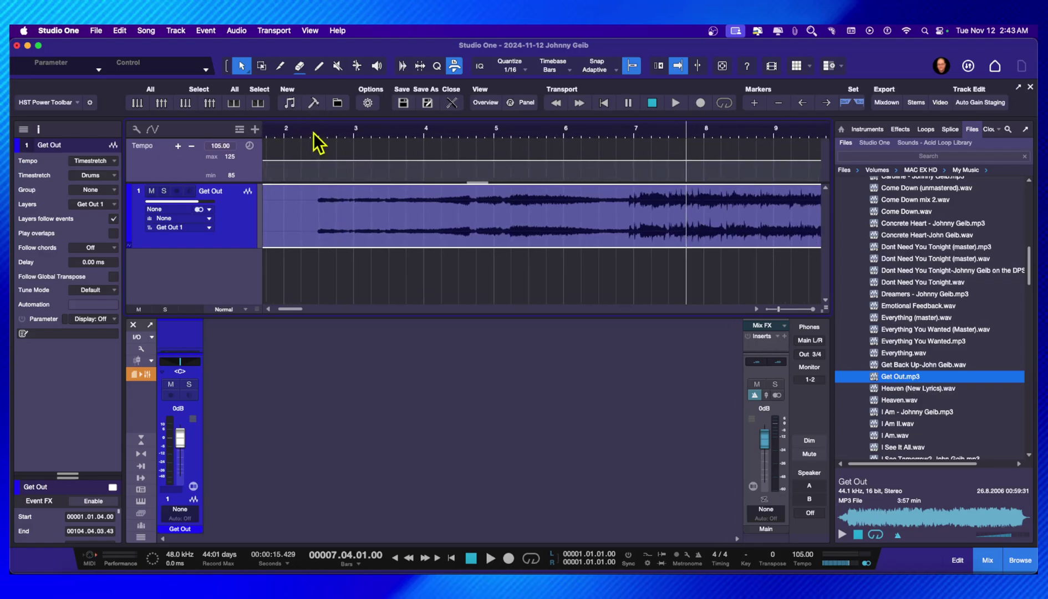
drag(313, 134, 354, 131)
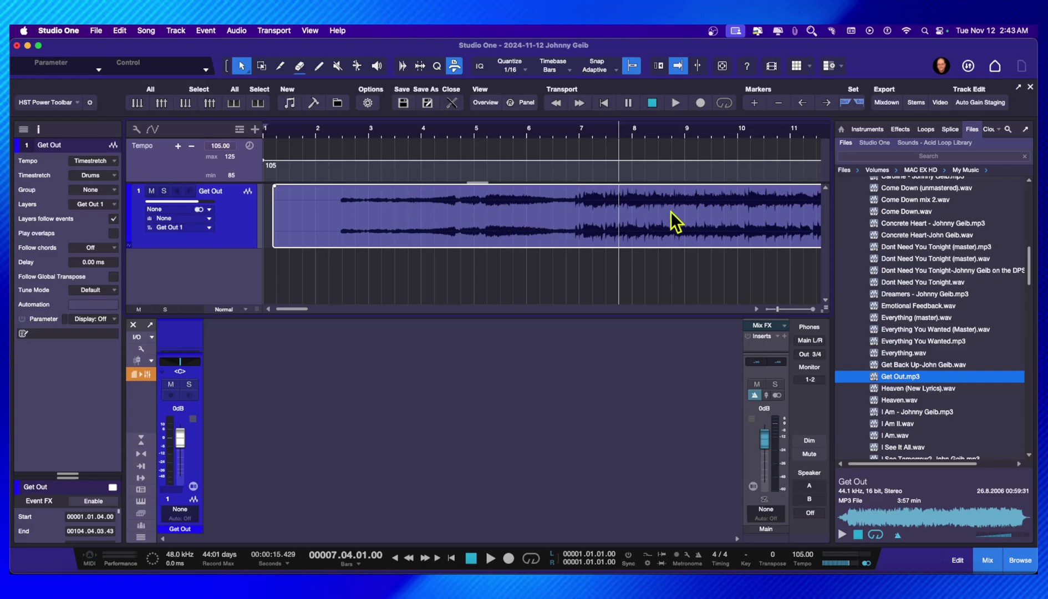
scroll(675, 221, right, 1)
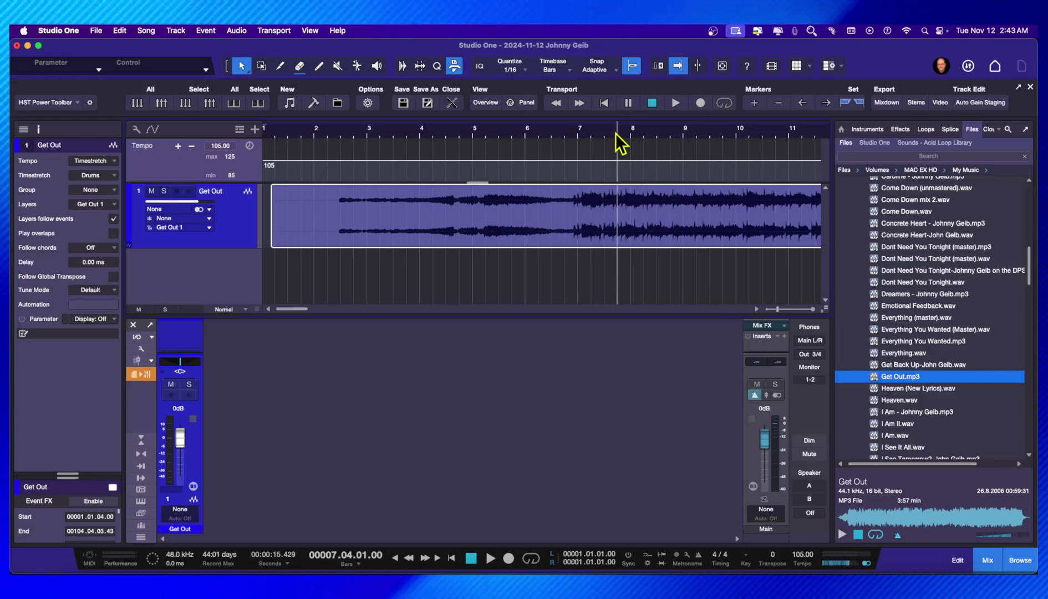
drag(603, 140, 612, 133)
Run Detect Tempo on the Get Out event and zoom in on its start.
right_click(435, 222)
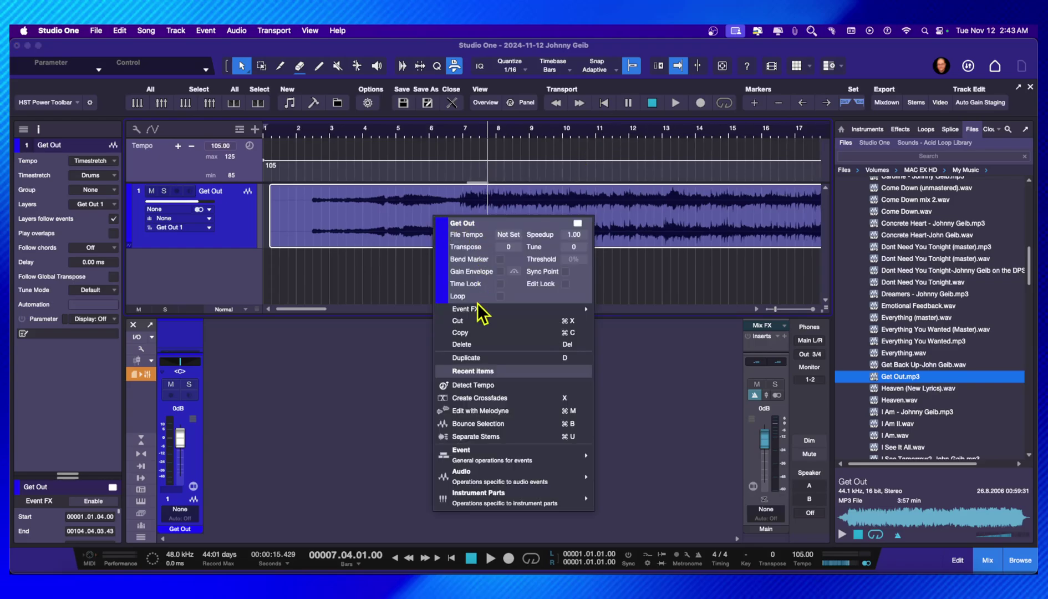
click(472, 386)
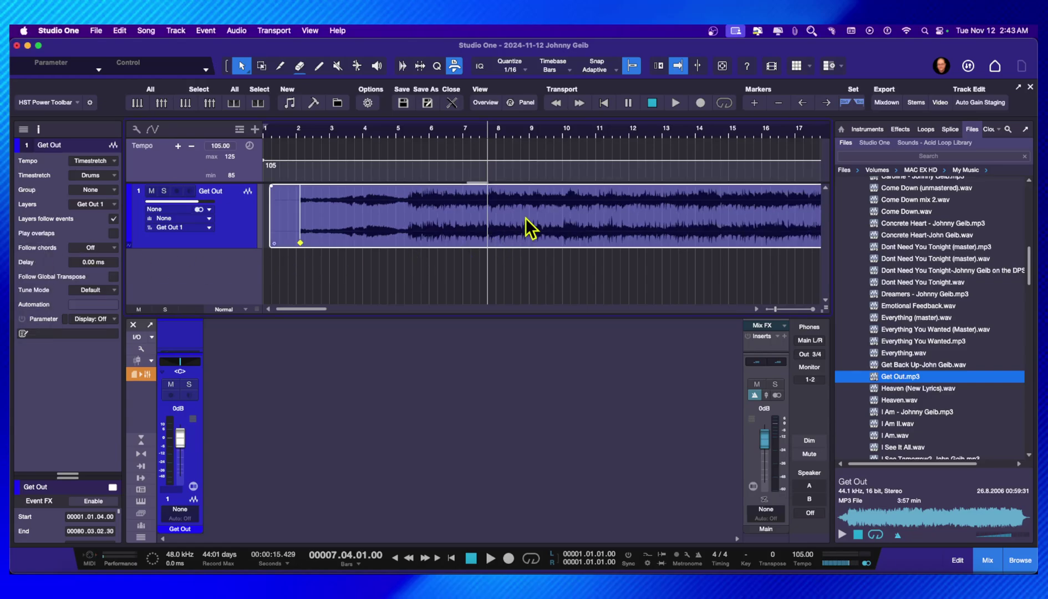
drag(297, 145, 416, 226)
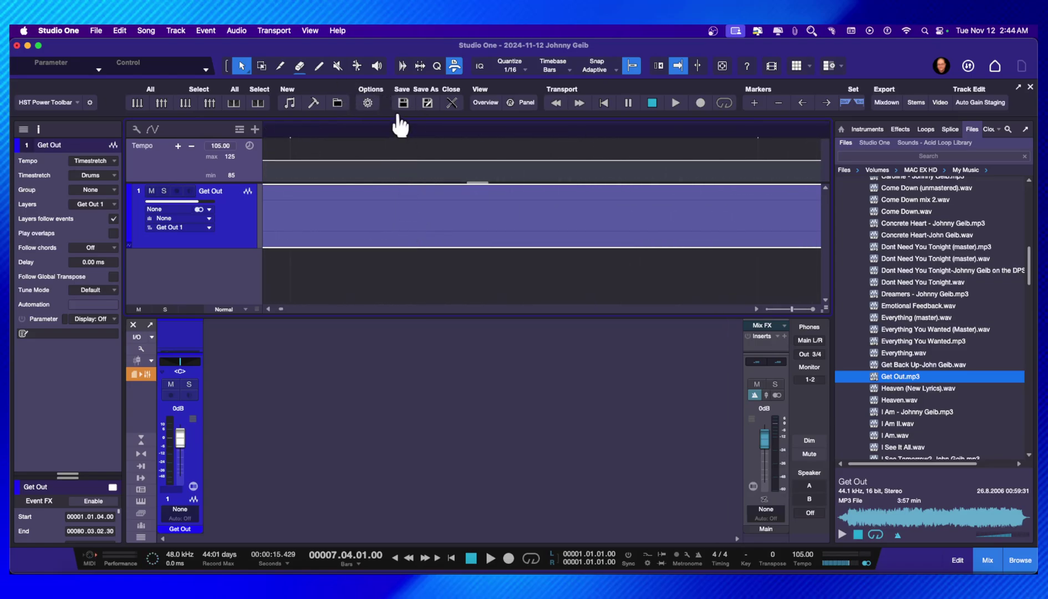
drag(395, 130, 335, 74)
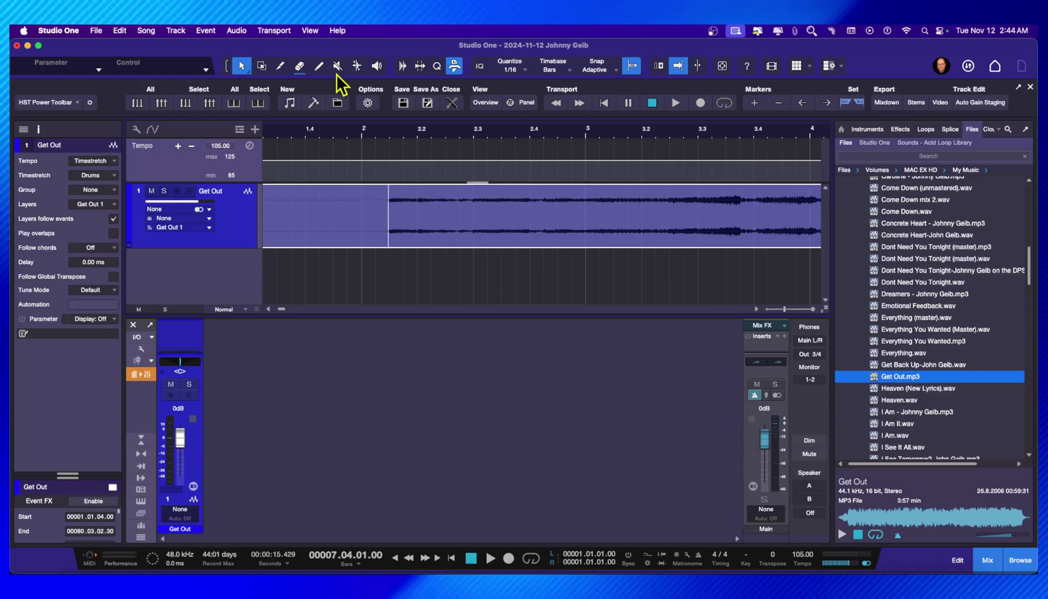
Trim the silent lead-in and shift the event so its first downbeat lands on bar 2.
click(388, 242)
drag(341, 133, 451, 133)
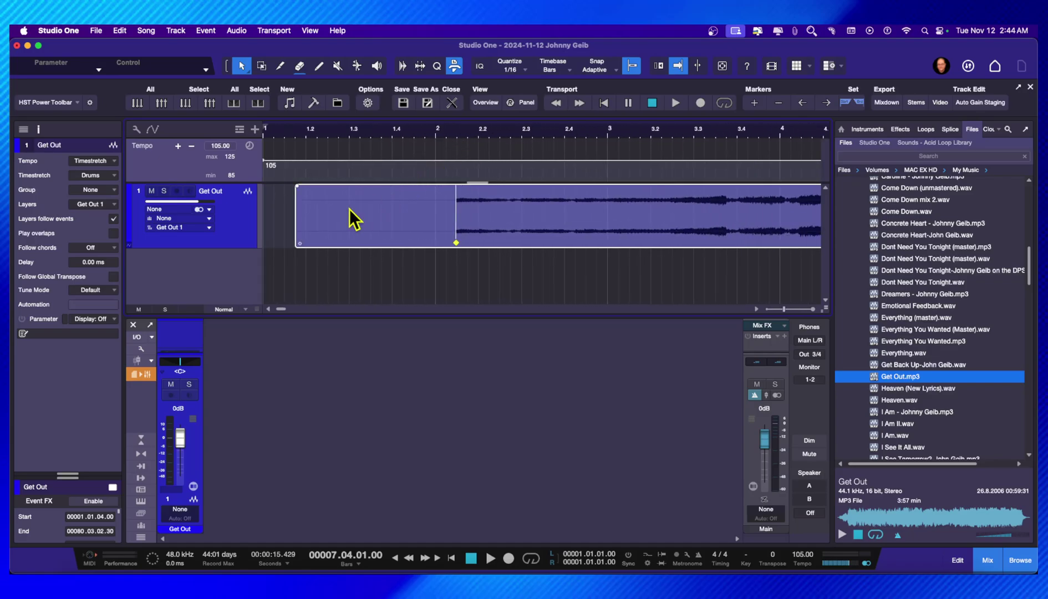
drag(297, 222, 350, 222)
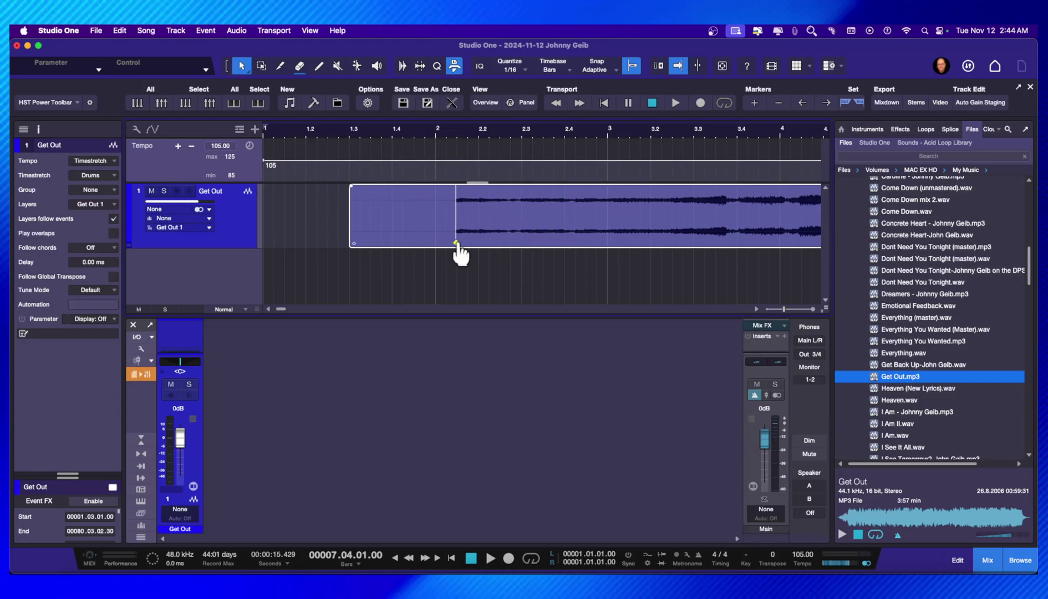
drag(510, 219, 490, 219)
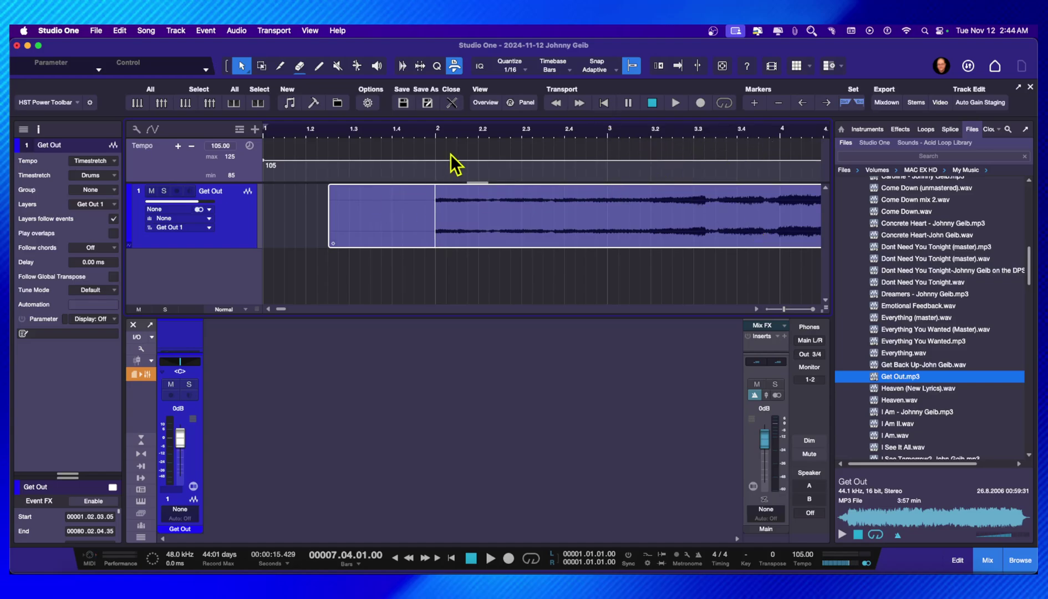
Drag the Get Out event onto the Tempo track so the tempo map follows its detected ~80 BPM.
drag(486, 137, 488, 129)
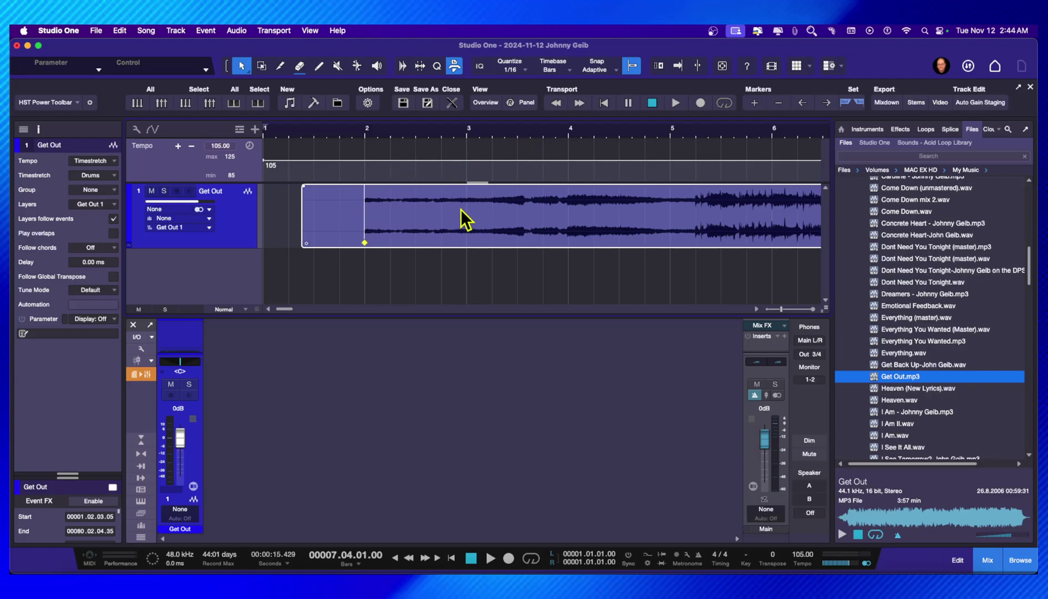
drag(460, 209, 462, 164)
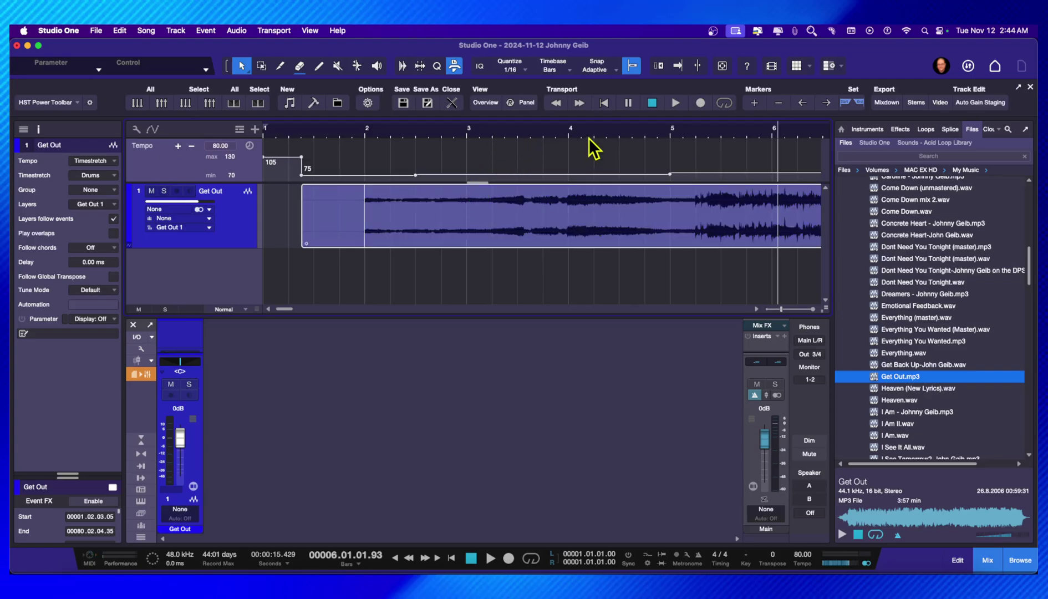
scroll(592, 134, down, 5)
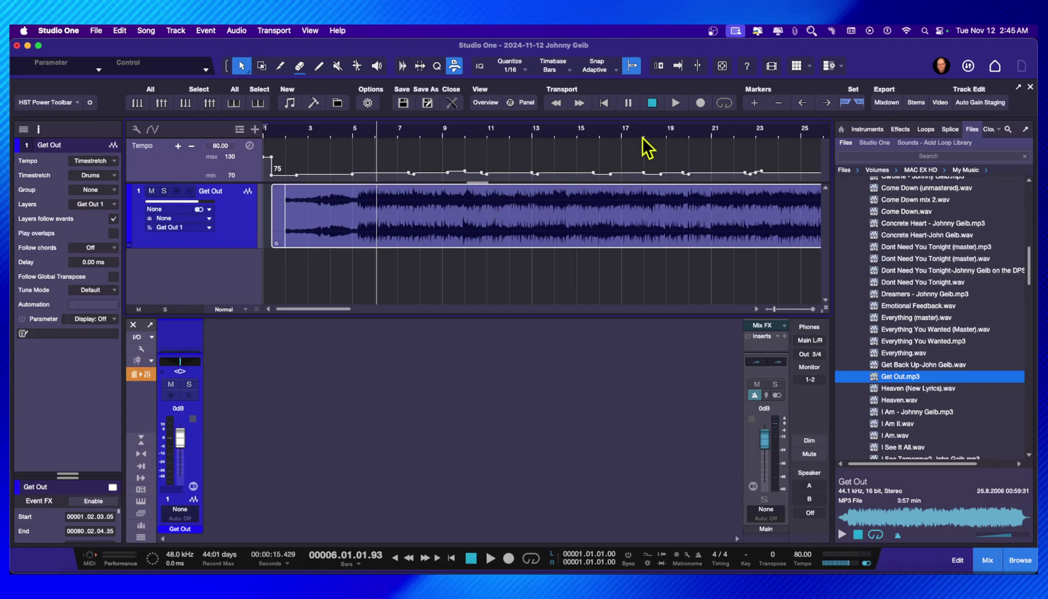
scroll(657, 138, down, 3)
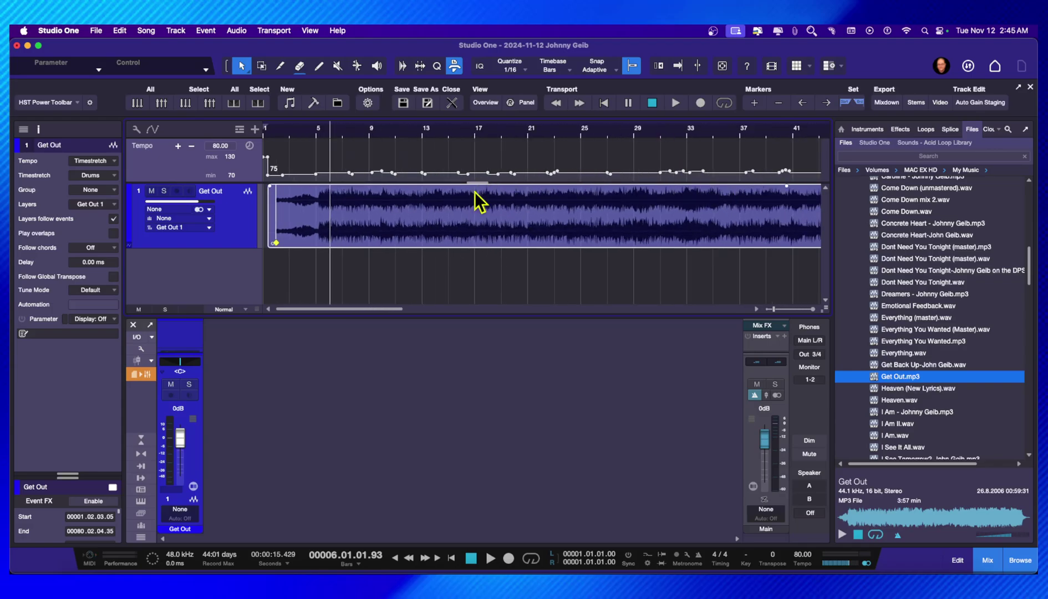
scroll(478, 199, right, 1)
scroll(477, 198, left, 2)
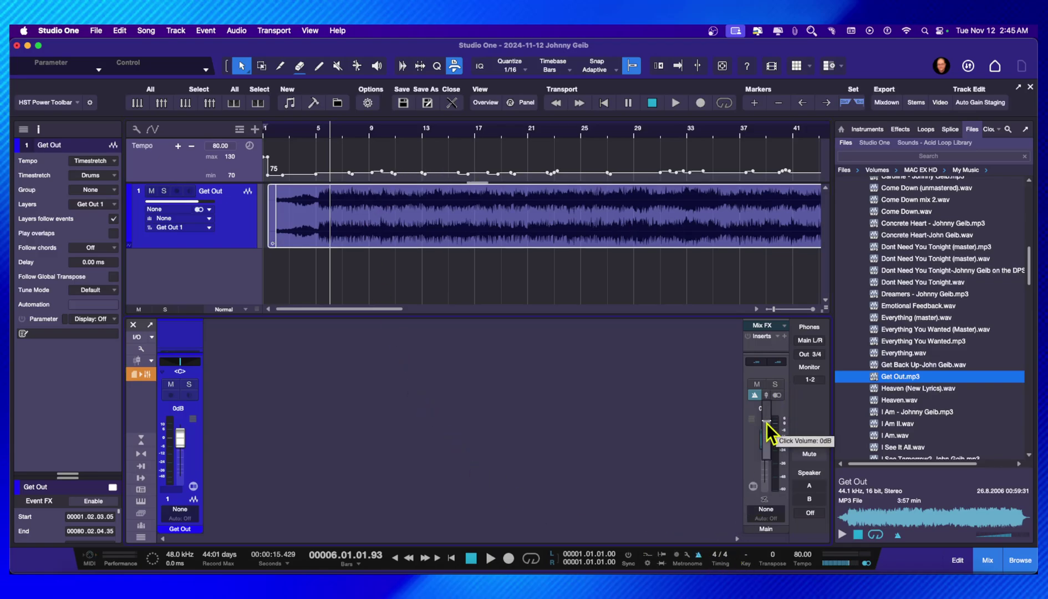
drag(766, 396, 768, 397)
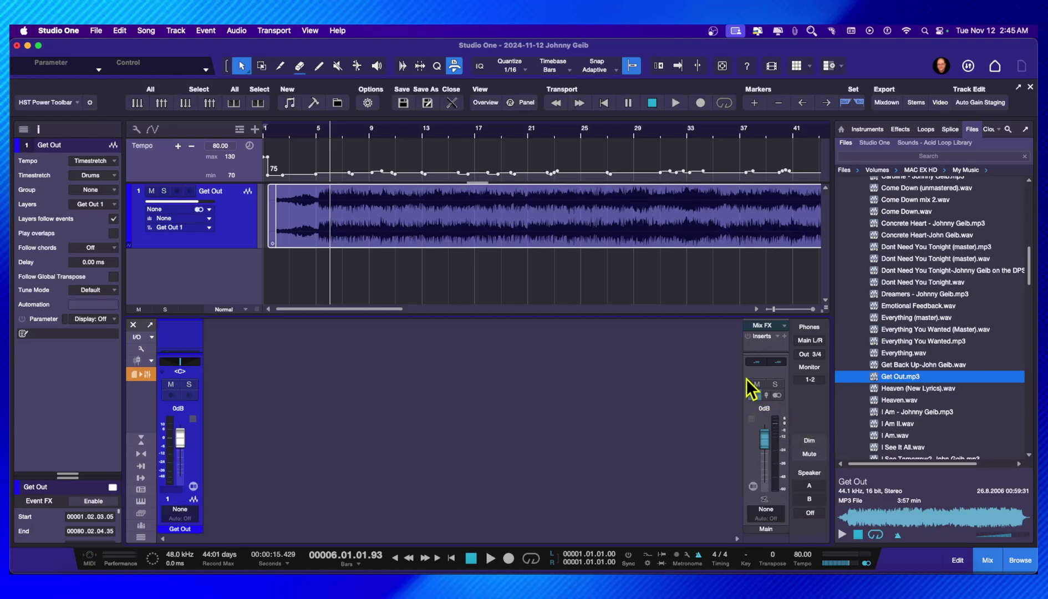
click(276, 133)
key(space)
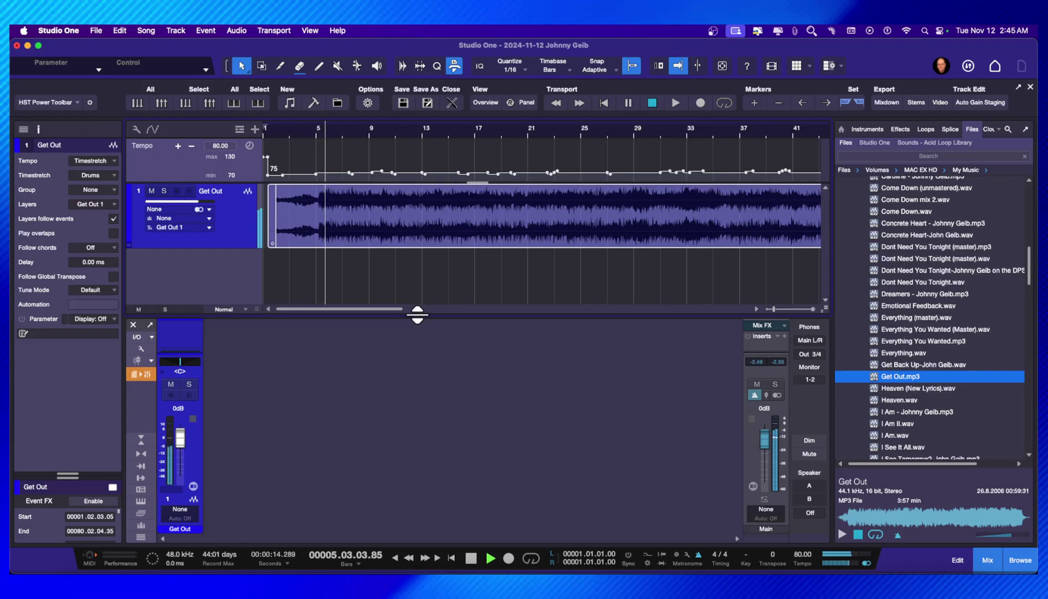
drag(179, 436, 182, 444)
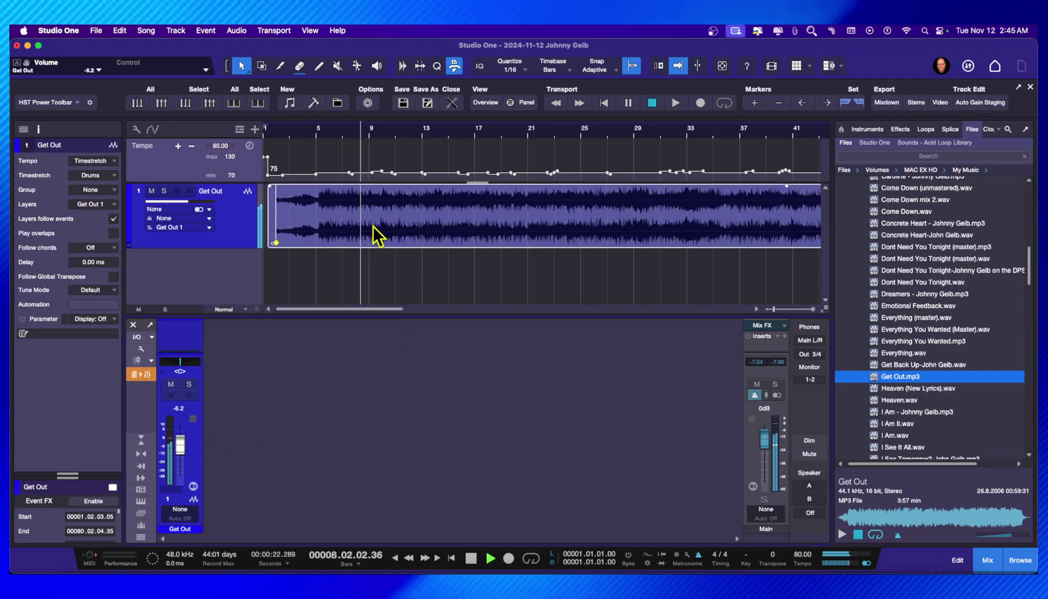
key(f)
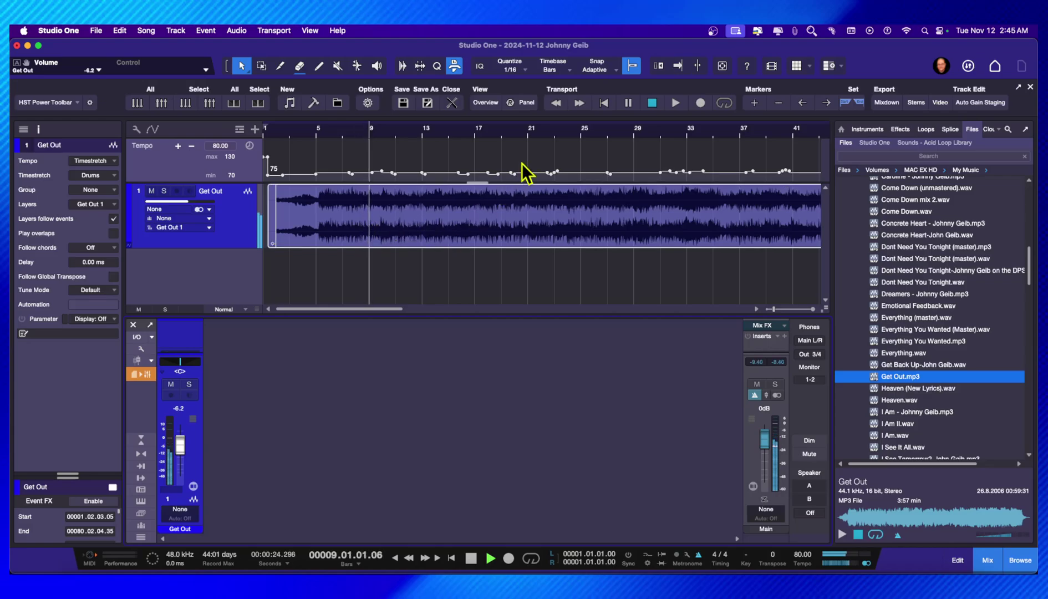
key(w)
key(w)
key(w)
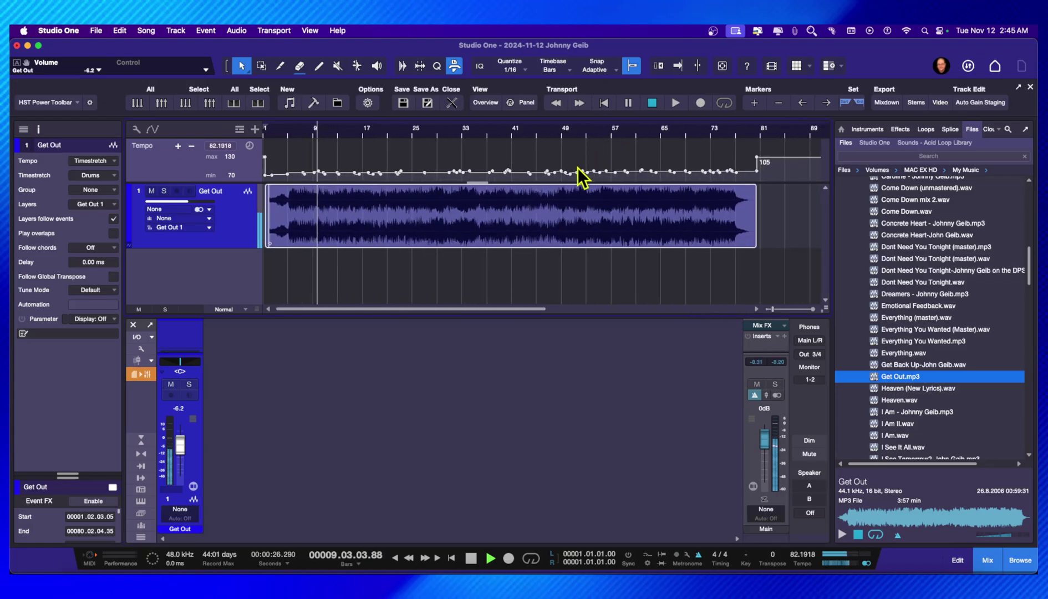
key(f)
click(550, 132)
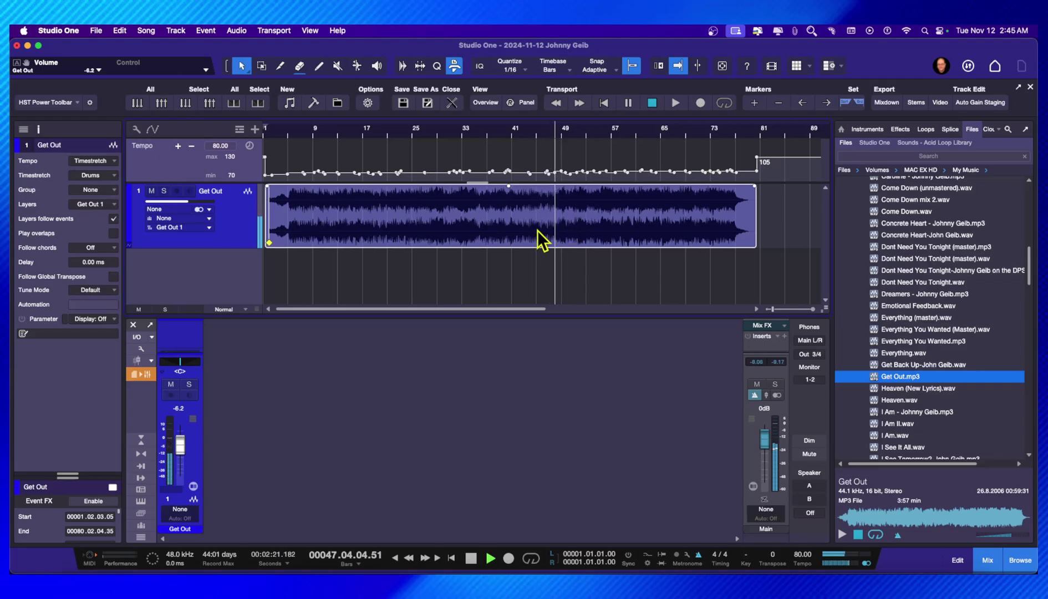
alt+click(180, 444)
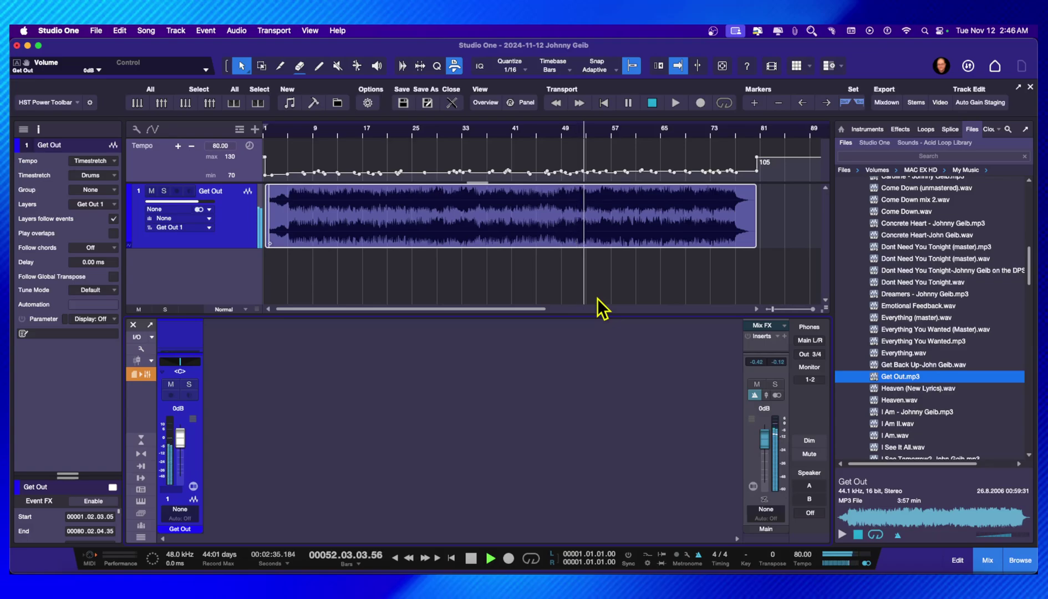
key(space)
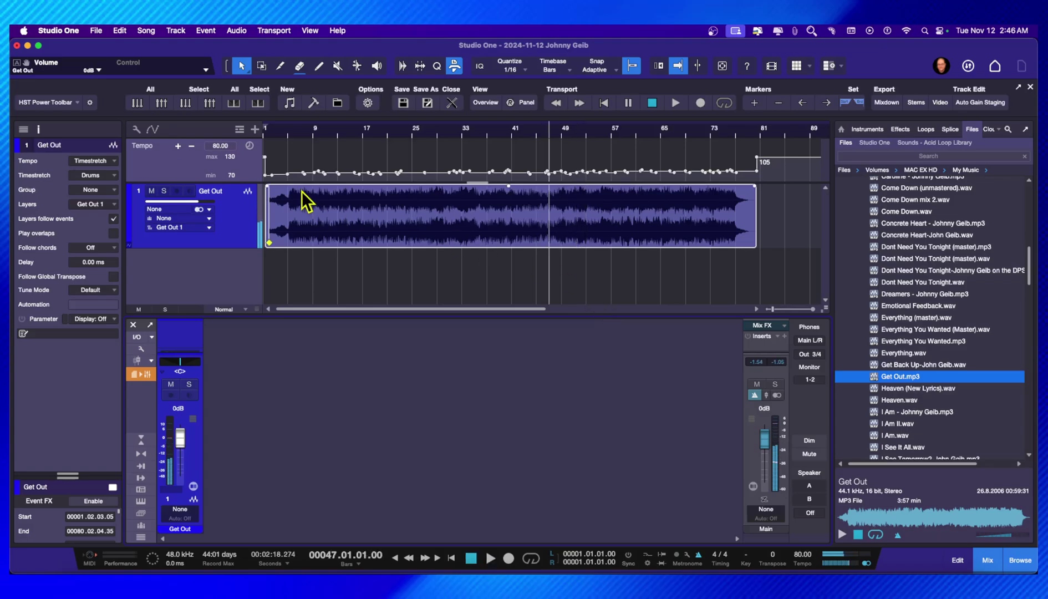
key(e)
key(e)
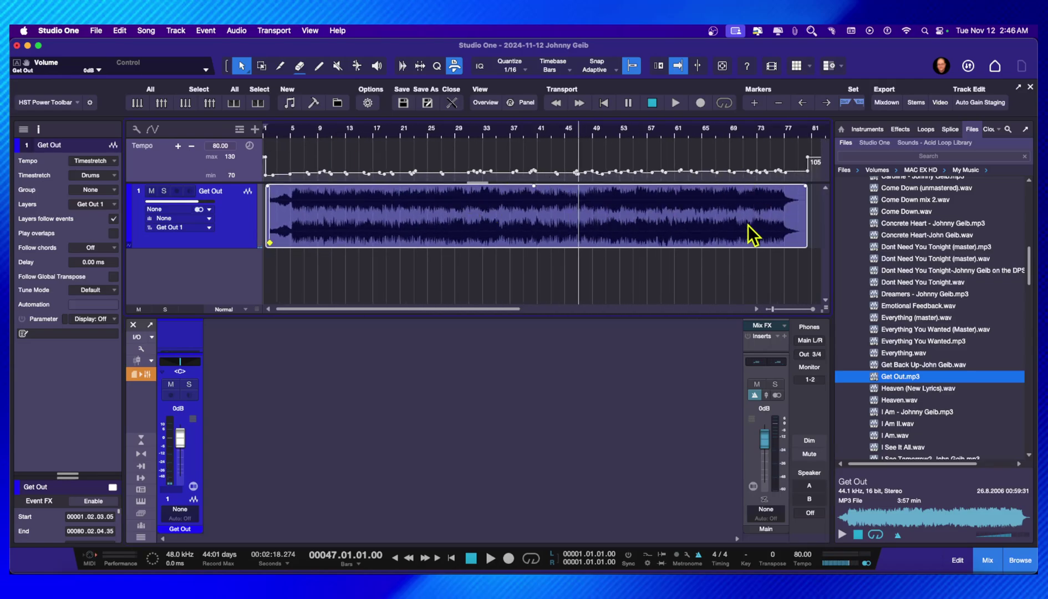
Search the Splice library for 'percussion'.
click(949, 129)
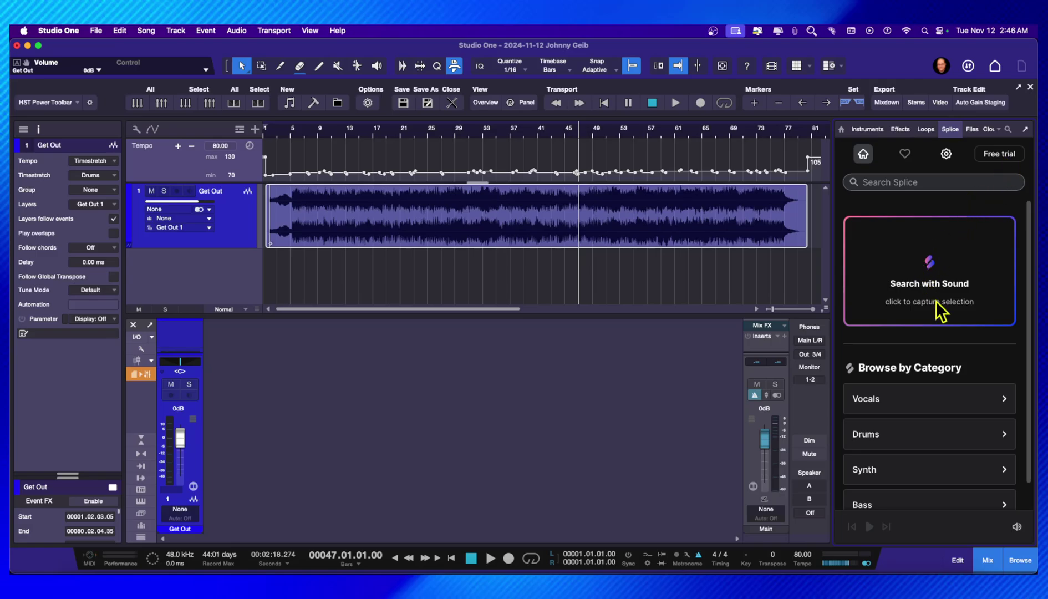
click(909, 183)
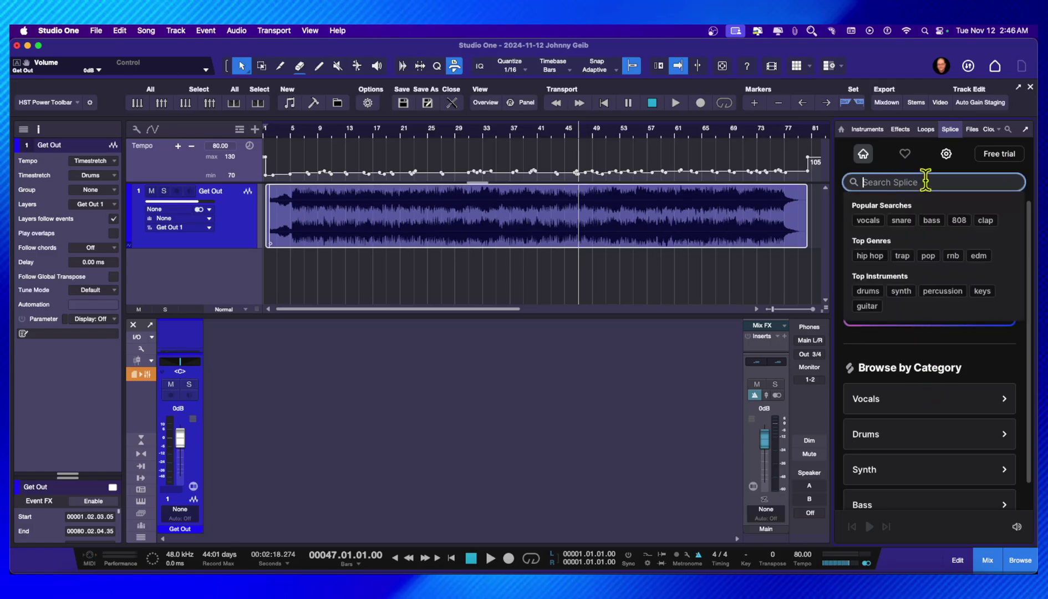
text(perc)
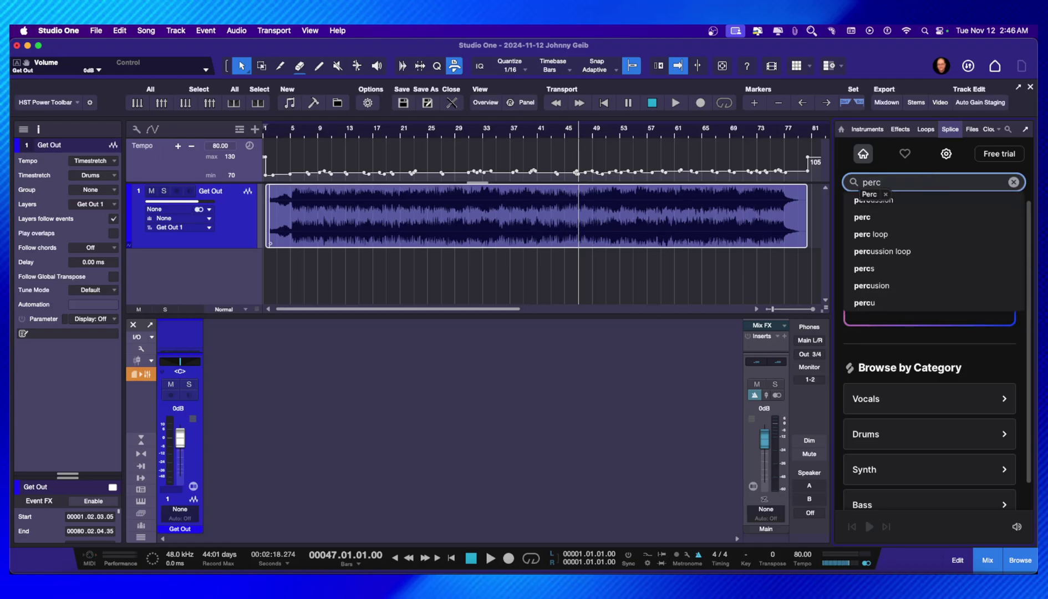
text(ussion)
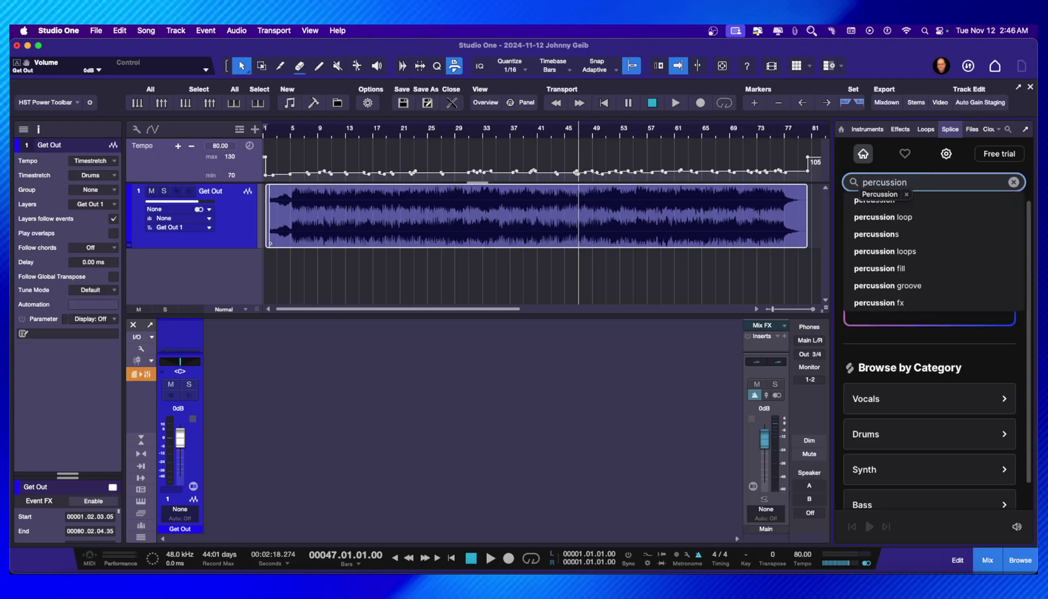
key(Return)
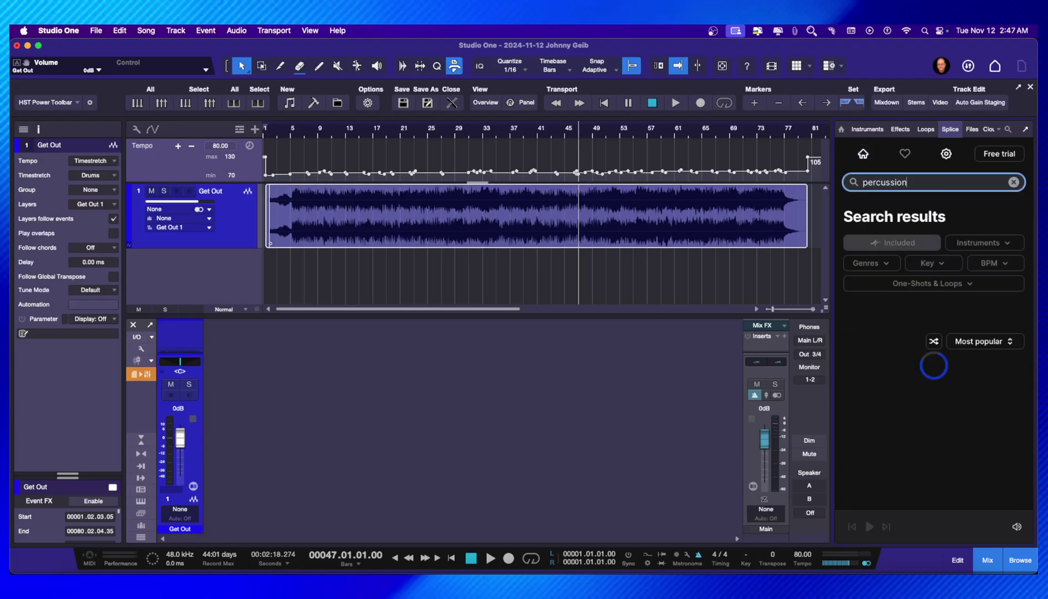
Audition several percussion results, ending on eh_top124_fizzle.wav.
scroll(968, 402, down, 3)
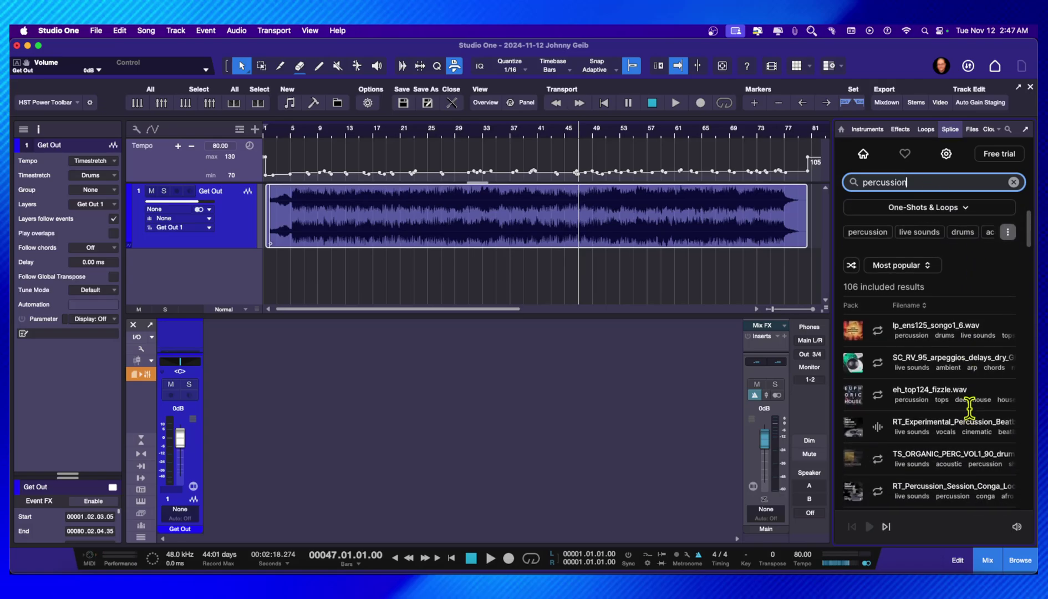
click(877, 330)
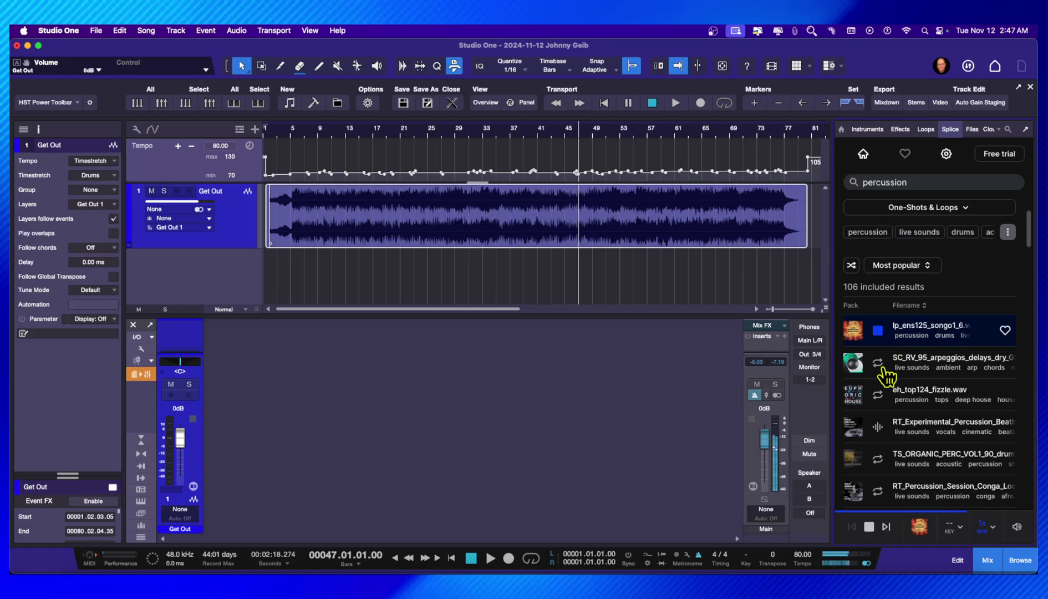
click(876, 363)
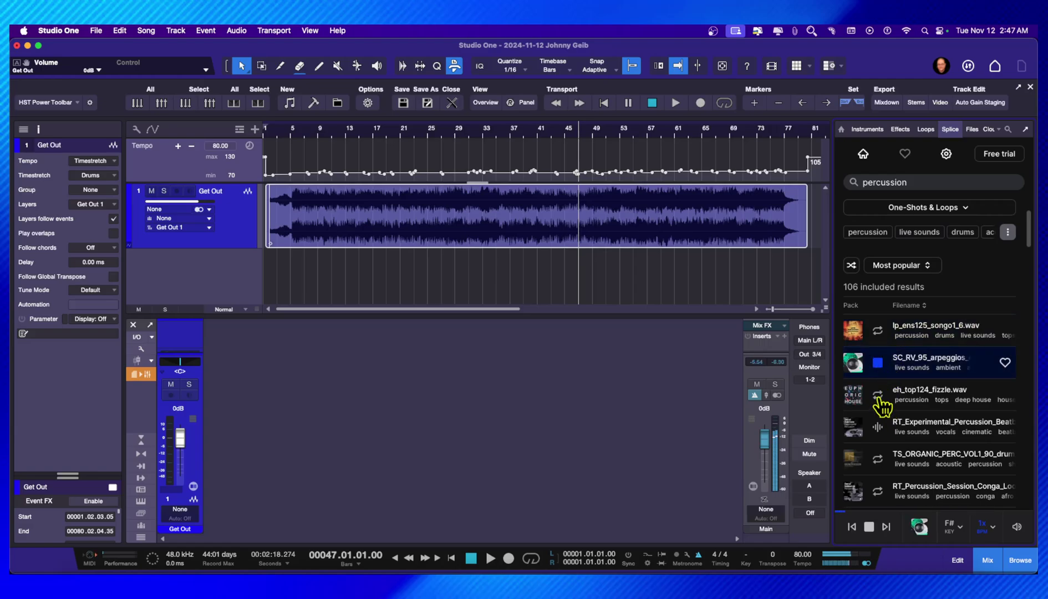
click(877, 395)
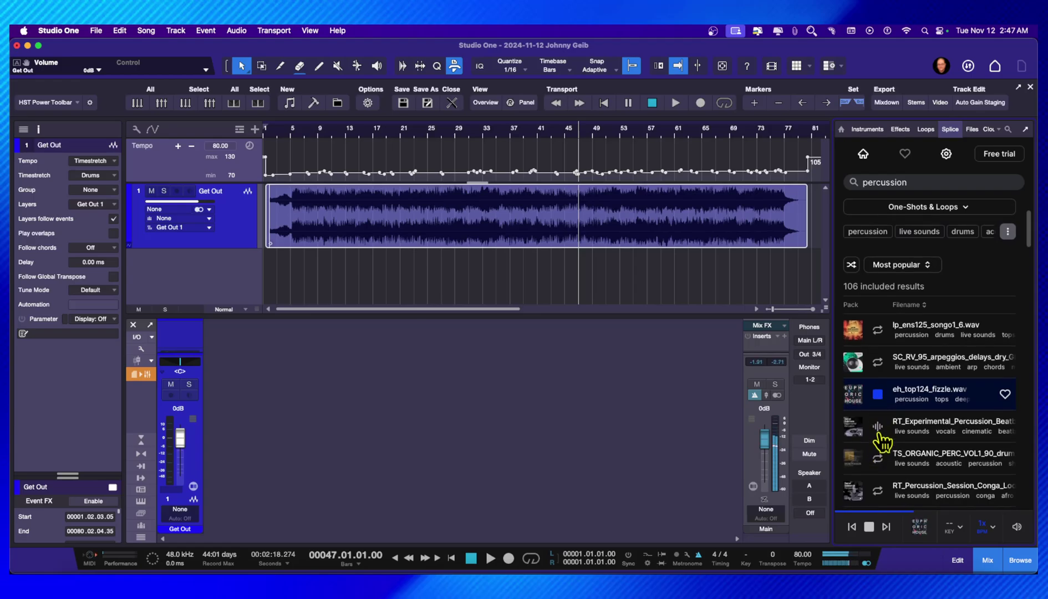
scroll(880, 427, down, 1)
click(879, 418)
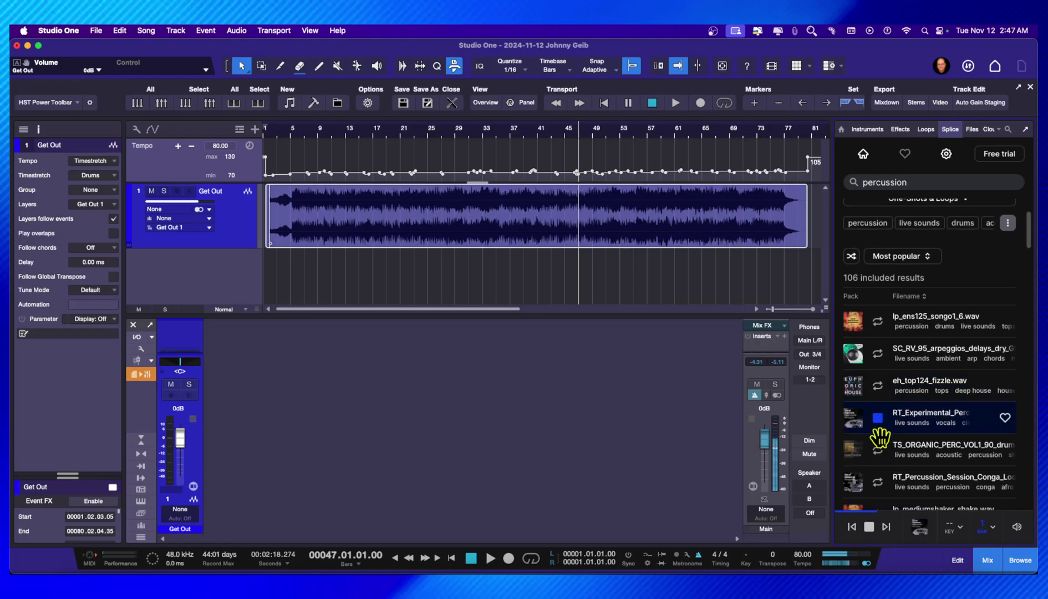
click(878, 386)
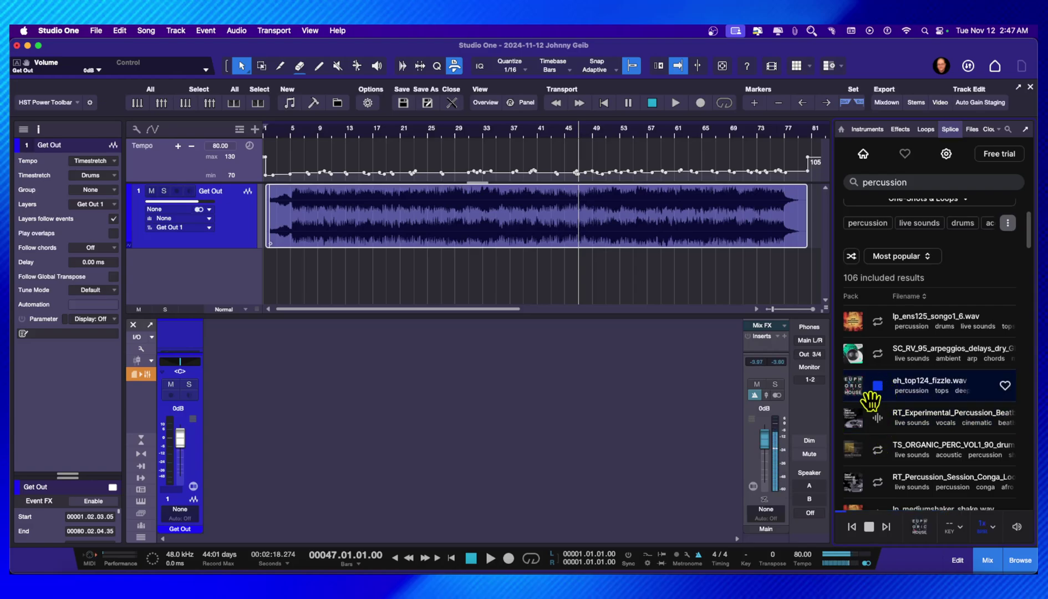
Drop eh_top124_fizzle.wav onto a new track and move its event to start at bar 2.
drag(880, 386, 344, 284)
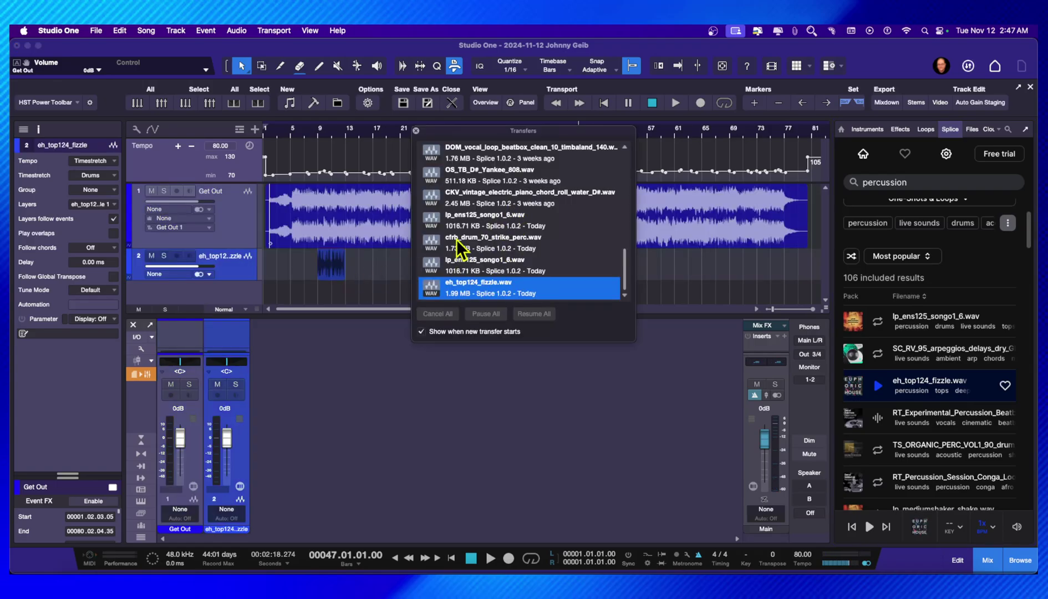
click(415, 131)
drag(328, 132, 473, 163)
drag(542, 279, 347, 269)
drag(289, 142, 369, 243)
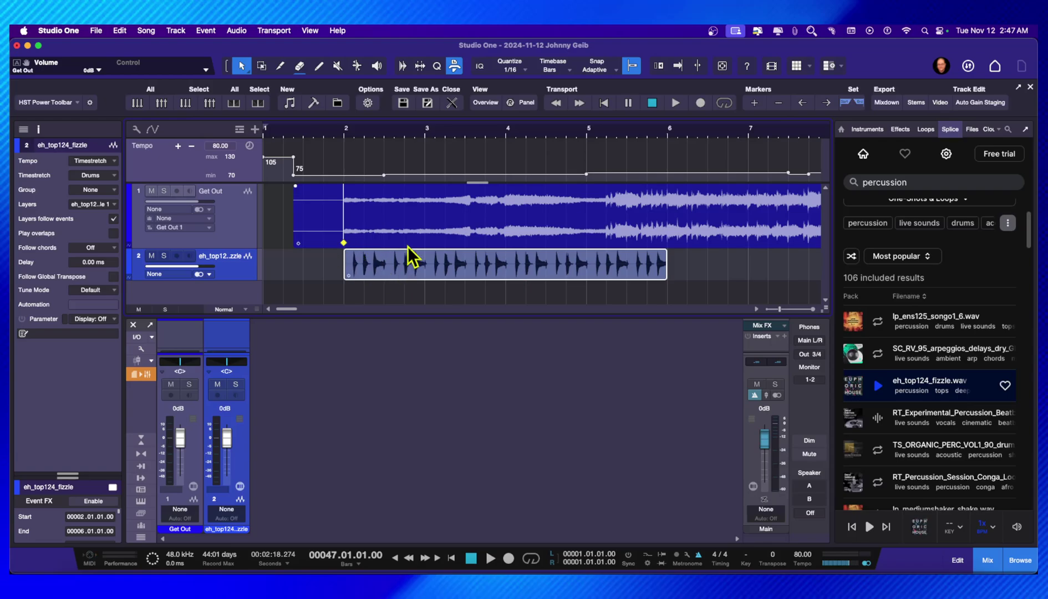
Play the loop back from bar 2, toggling follow-playhead on and off.
key(f)
key(space)
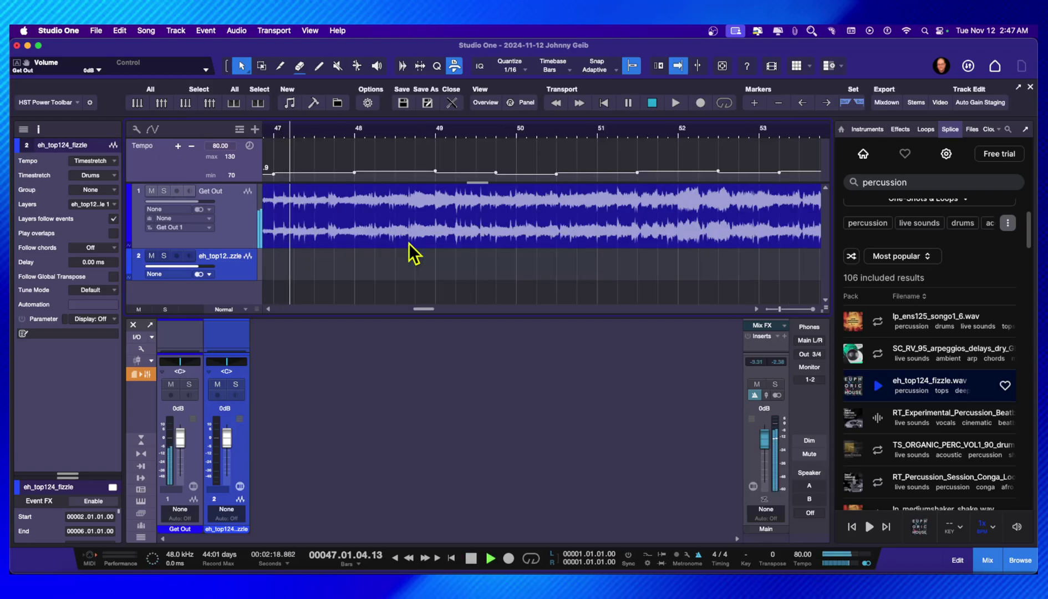
key(space)
key(Home)
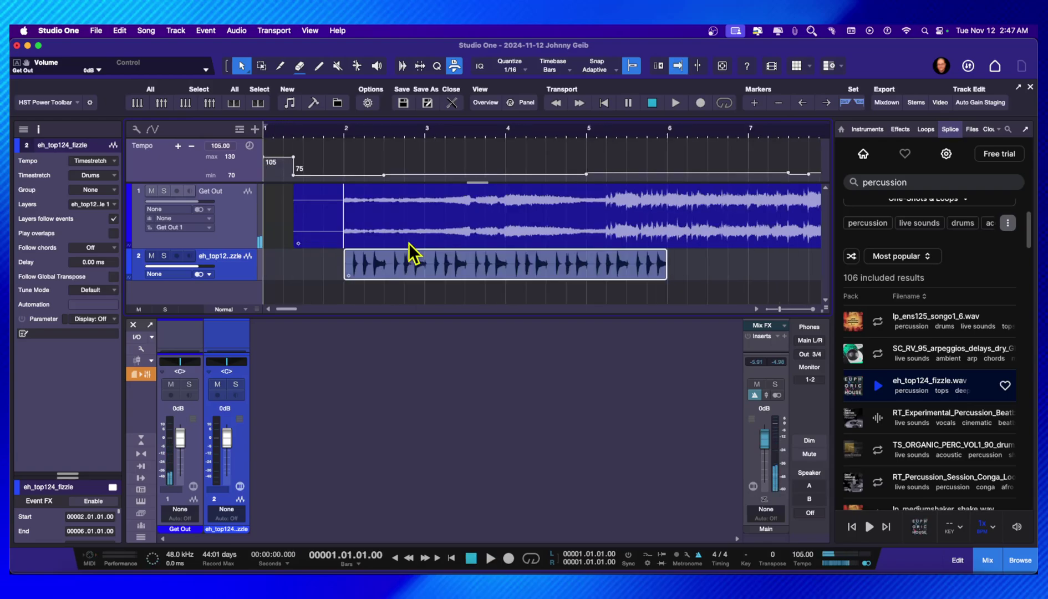
click(343, 134)
key(space)
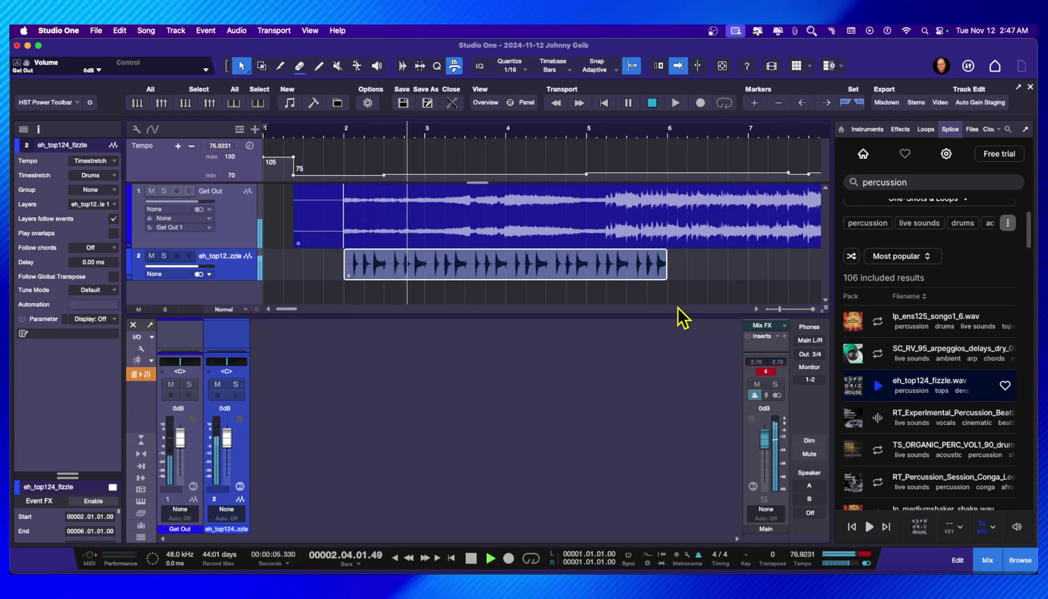
key(f)
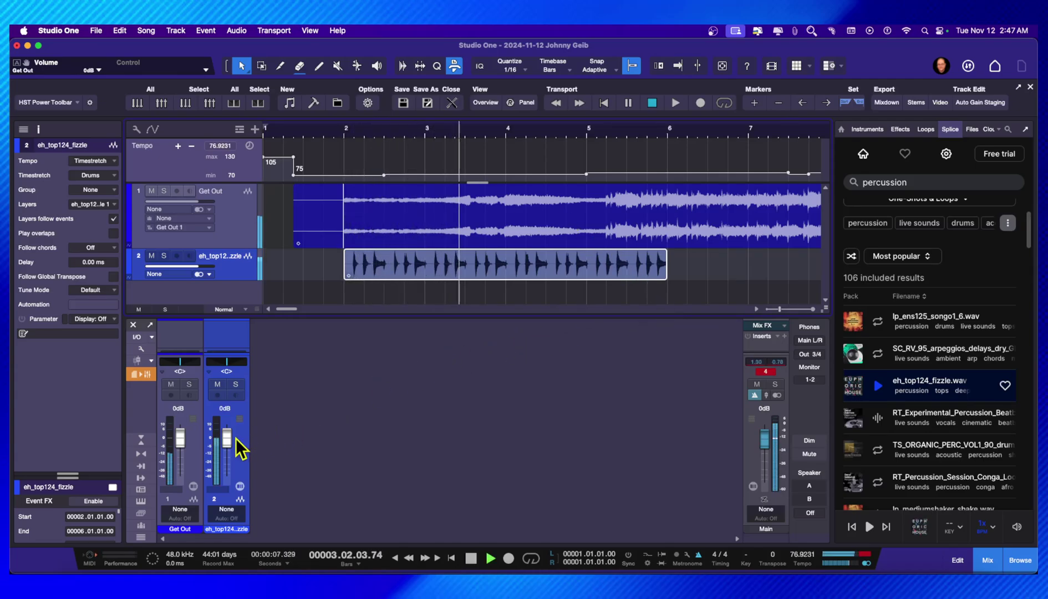
Lower the fizzle track to about -4.4 dB and duplicate the loop to bars 6 and 10.
drag(230, 439, 229, 449)
key(d)
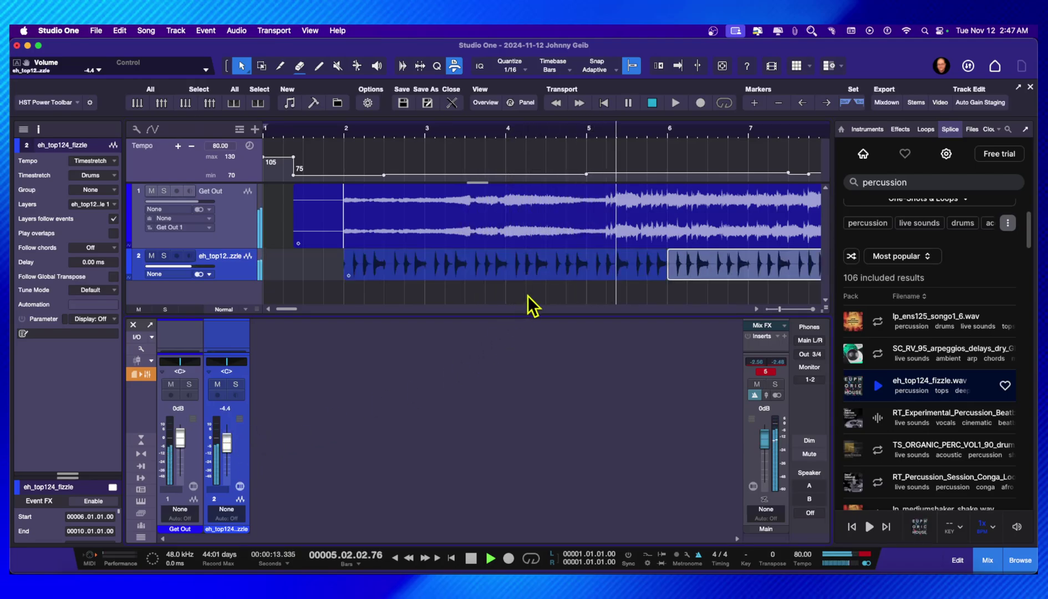
key(w)
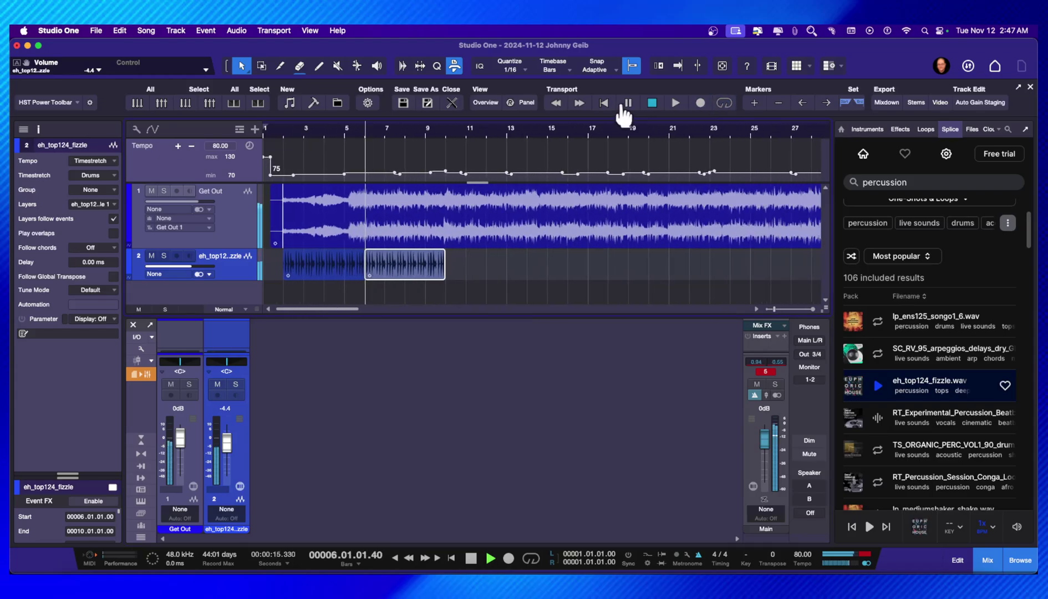
key(d)
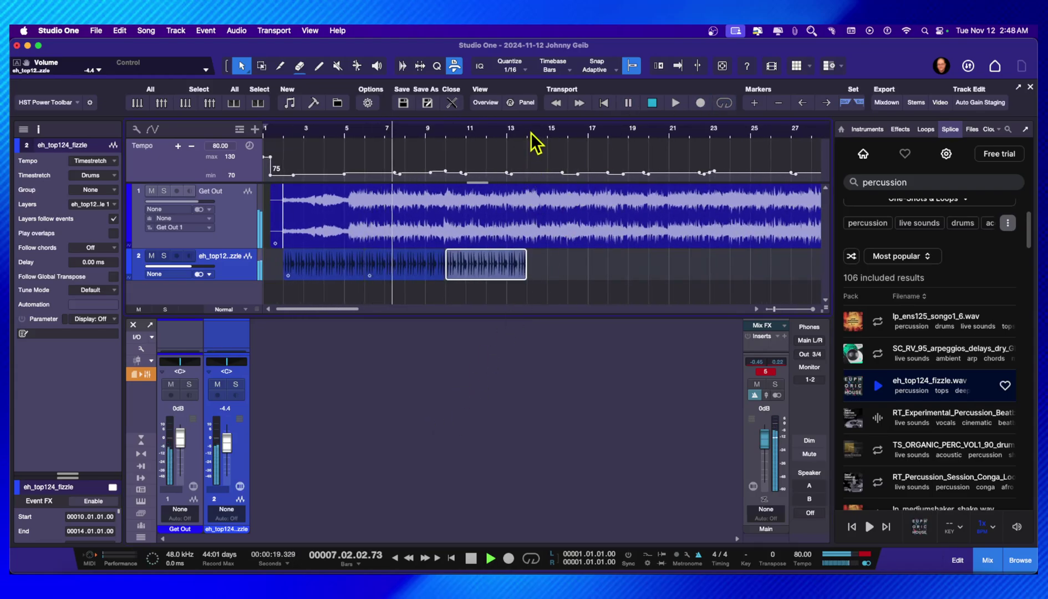
drag(531, 132, 536, 120)
Duplicate the loop through bar 82 and lower the fizzle track to -3.9 dB.
key(d)
key(d)
key(d)
key(d)
key(d)
key(d)
key(d)
key(d)
key(d)
key(d)
key(d)
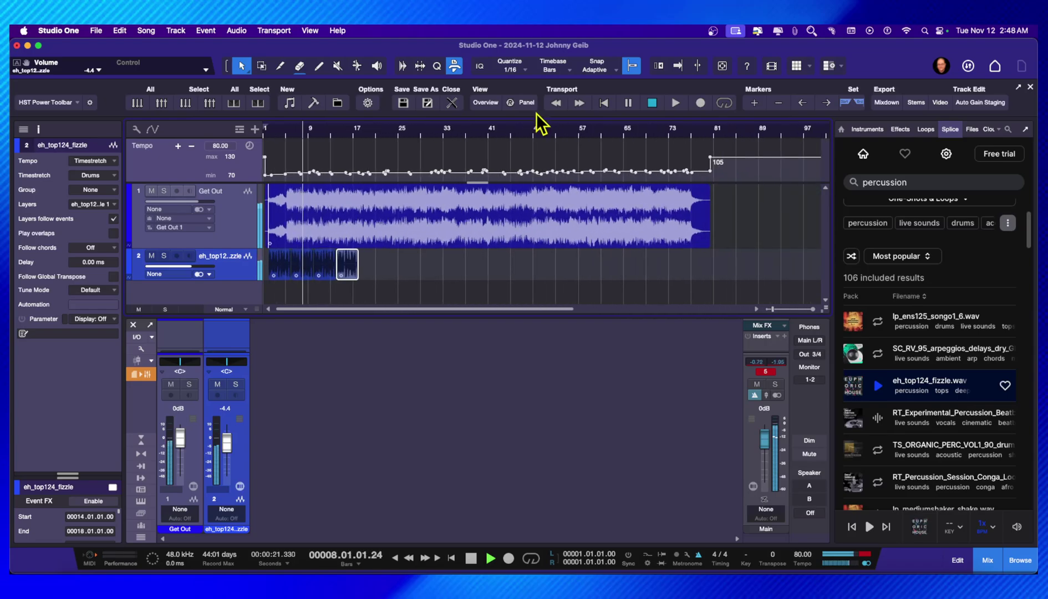
key(d)
key(d)
key(d)
key(d)
key(d)
key(d)
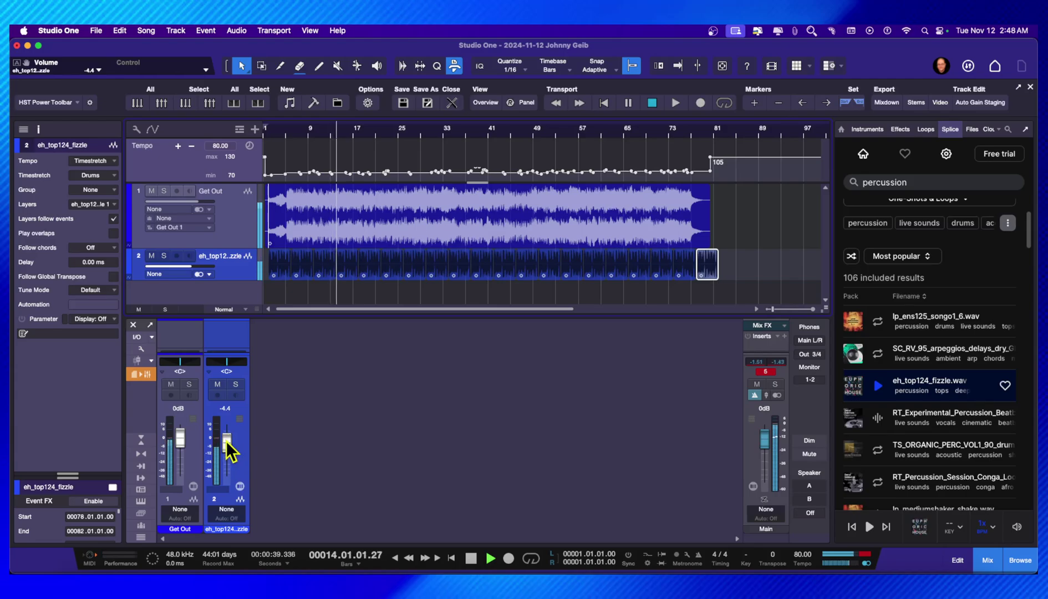
mouse_move(225, 442)
mouse_down()
mouse_move(226, 455)
mouse_move(228, 433)
mouse_move(226, 442)
mouse_up()
Play from bar 47 to check the percussion balance against Get Out.
key(space)
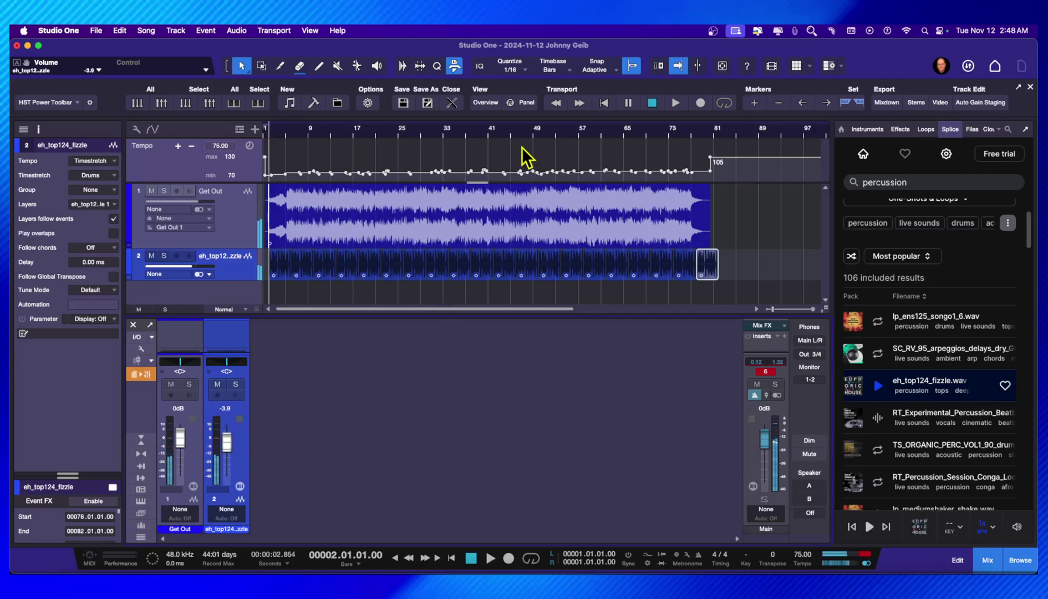
click(520, 133)
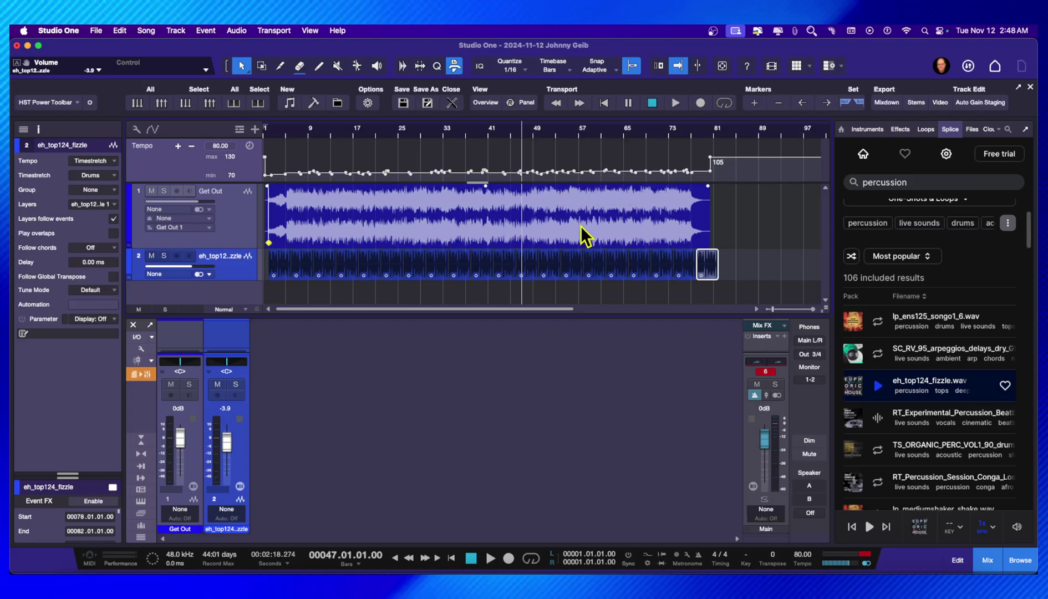
key(space)
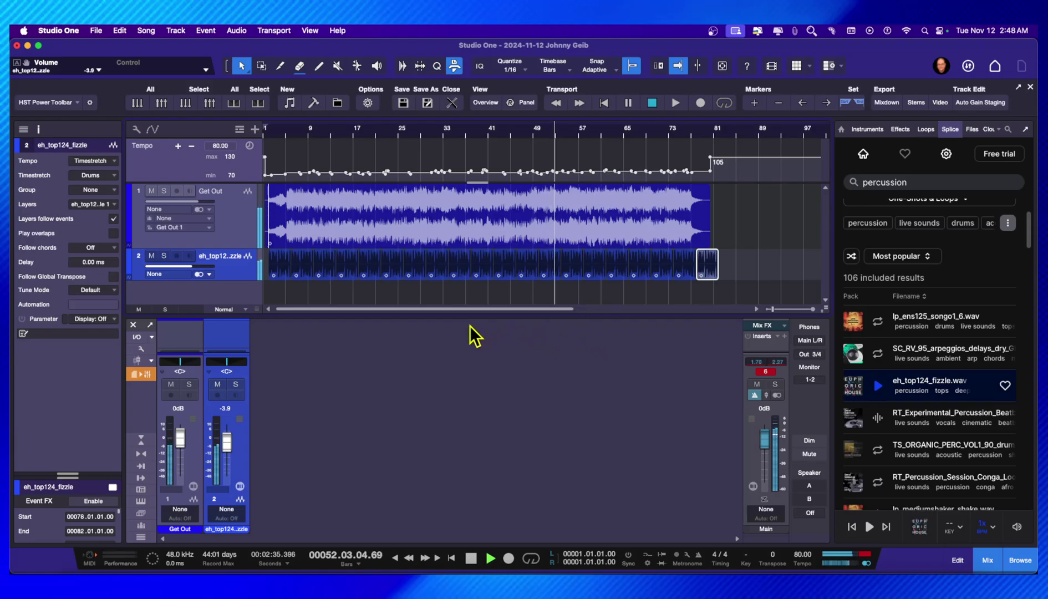
key(space)
Fade out the final fizzle loop over about 4.3 seconds while playing from bar 75.
click(679, 131)
key(space)
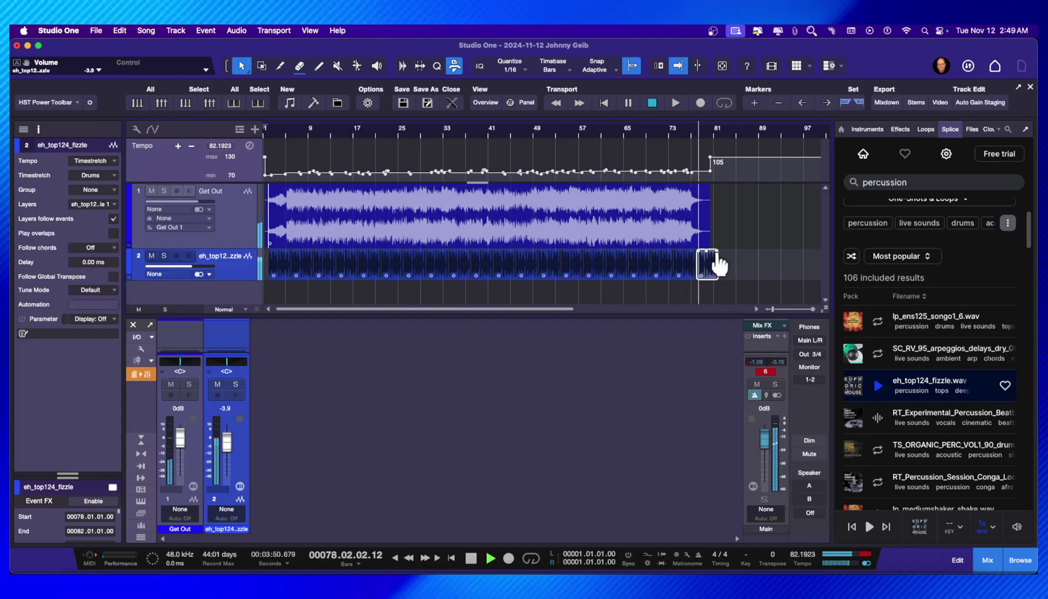
drag(715, 259, 706, 261)
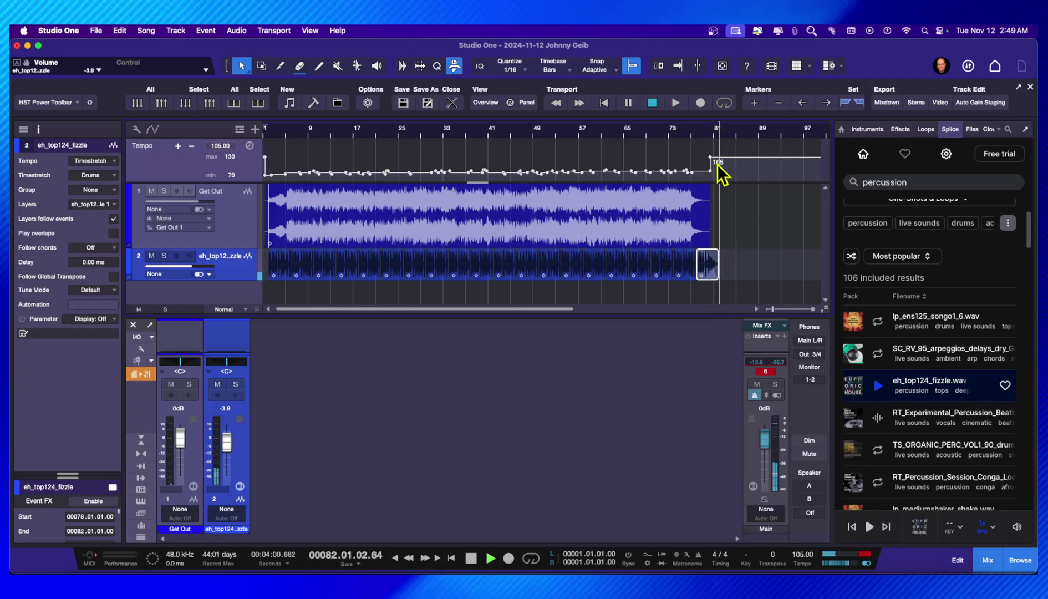
key(space)
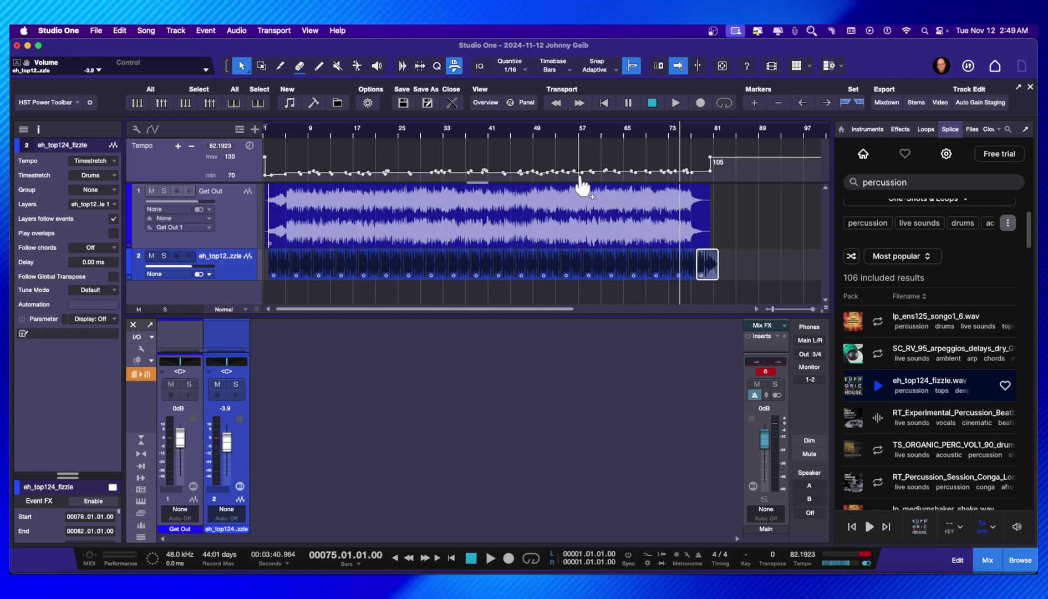
scroll(463, 222, right, 1)
scroll(463, 221, left, 1)
scroll(397, 262, right, 1)
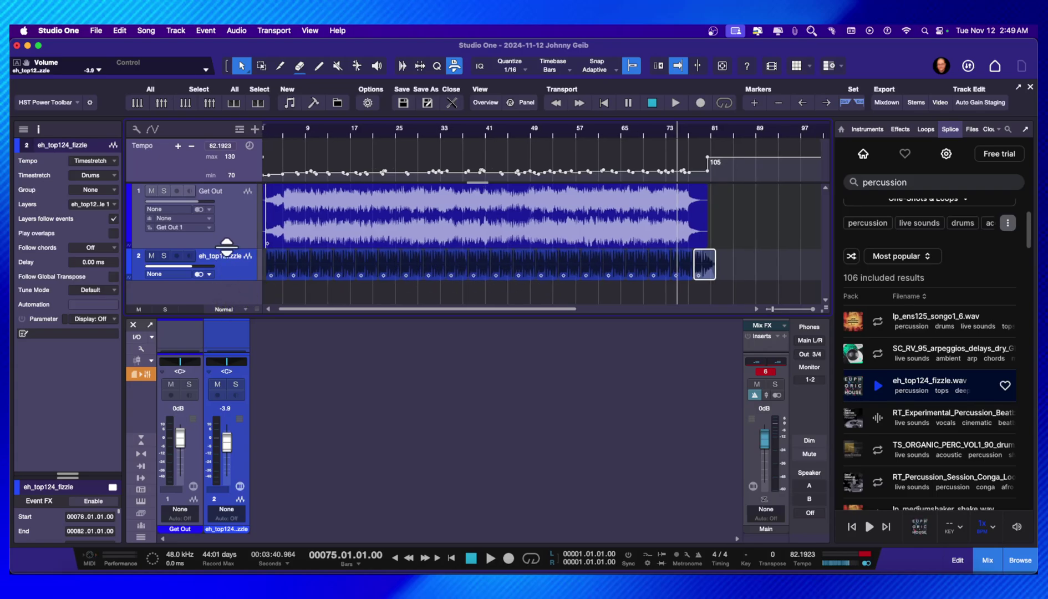
Shrink the Get Out track's height, then bring up the Studio One Pro 7 training videos page.
drag(226, 246, 226, 219)
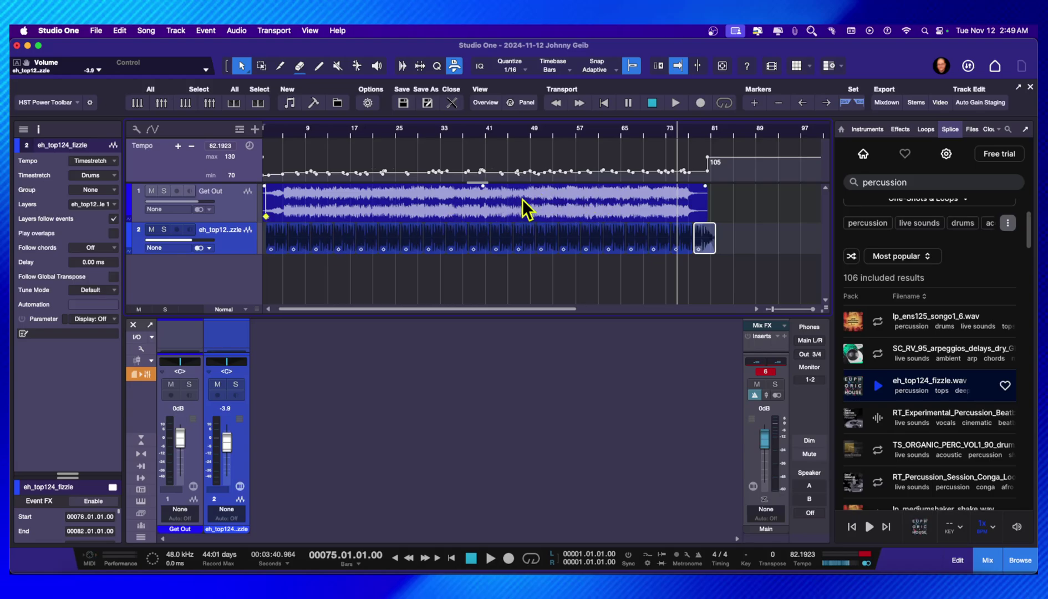
scroll(527, 209, left, 1)
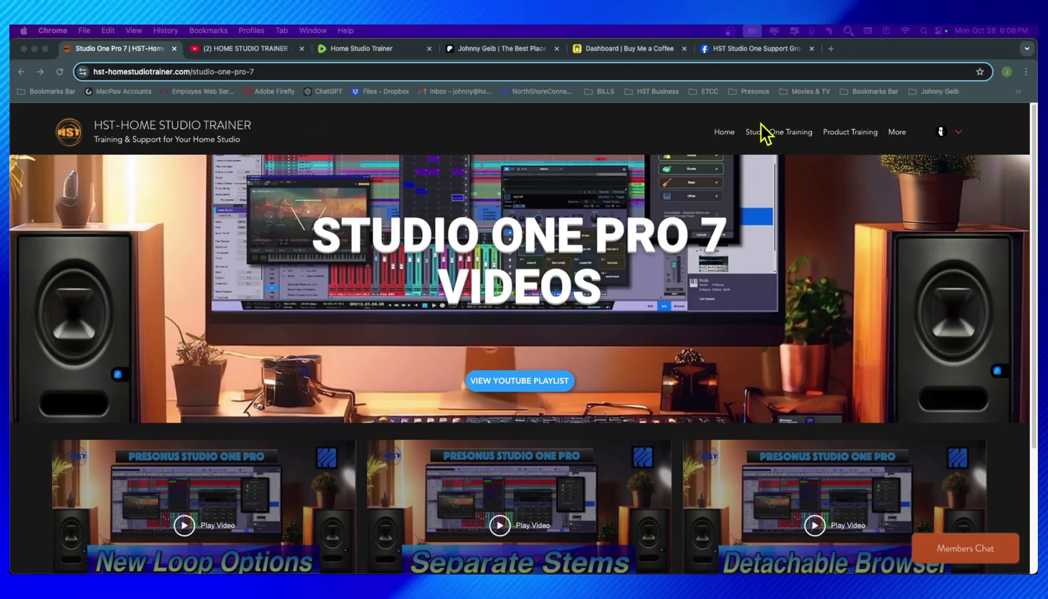
click(778, 139)
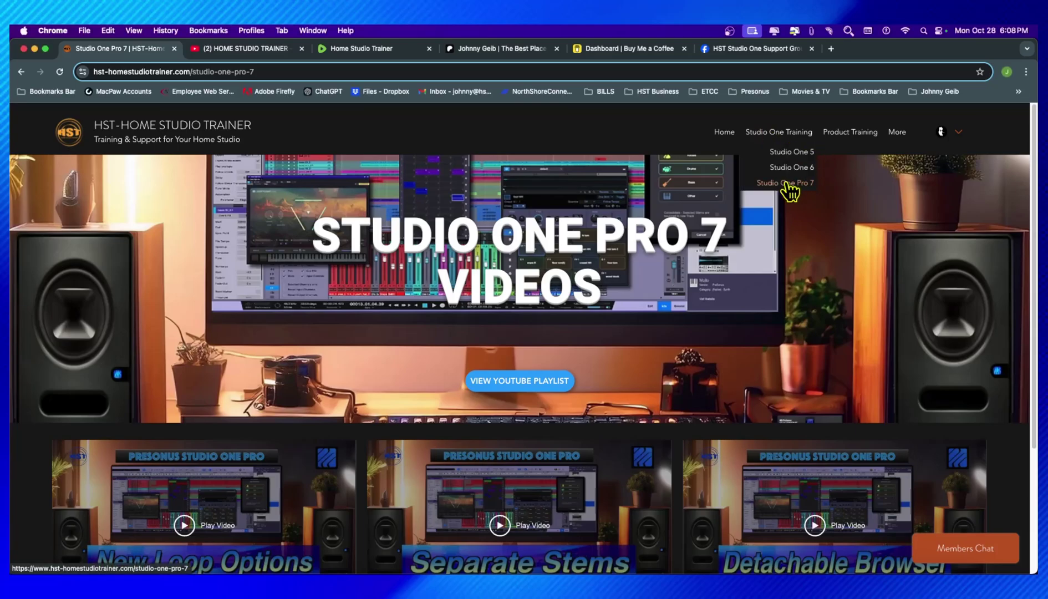
Look over the training videos page and switch to the Home Studio Trainer YouTube channel.
scroll(694, 511, down, 2)
scroll(695, 513, up, 2)
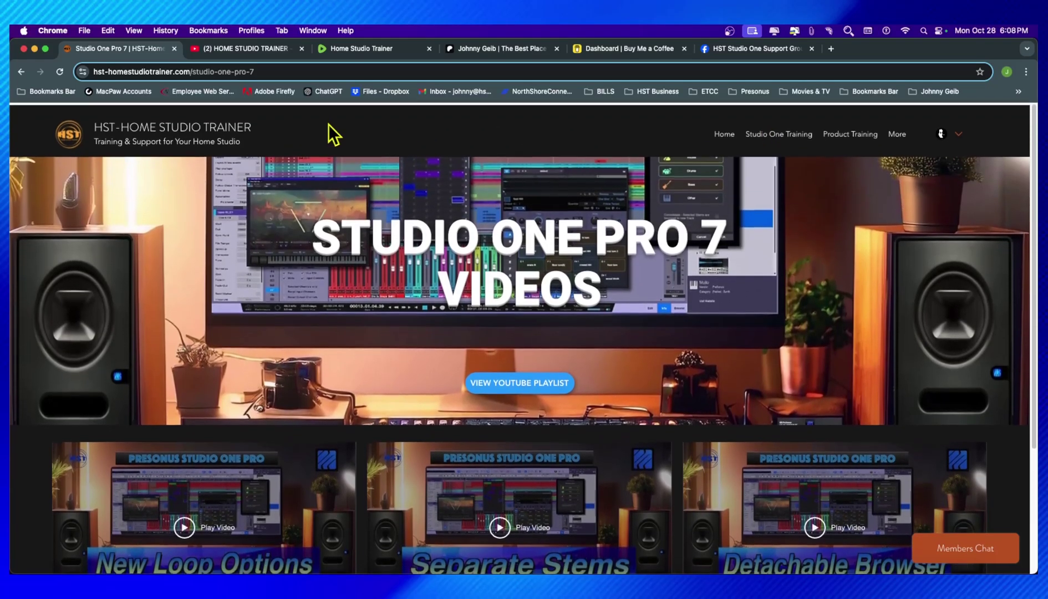
click(234, 48)
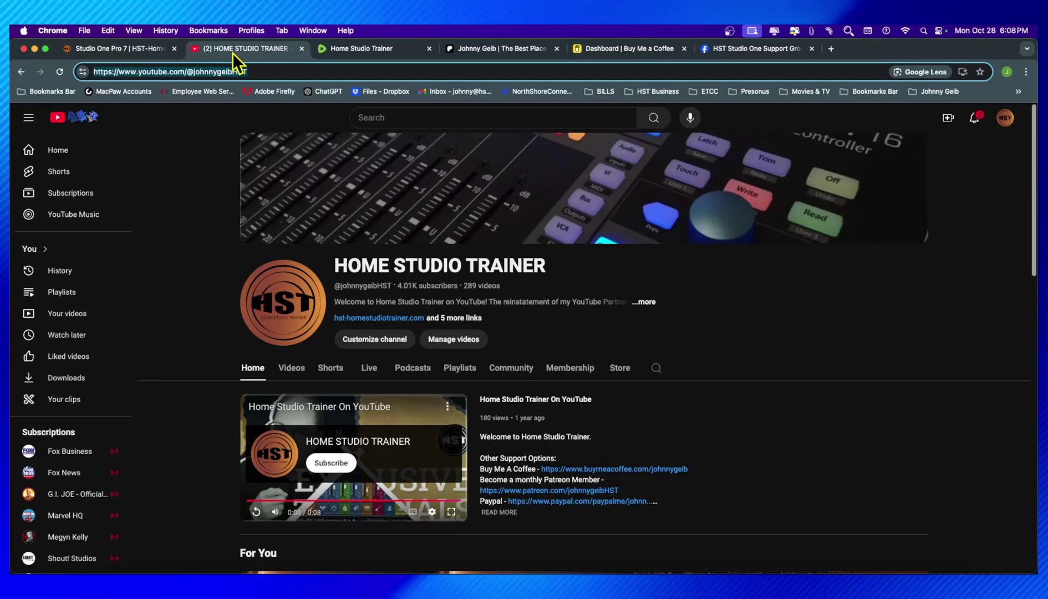
Scroll through the YouTube channel's videos, then go to the Home Studio Trainer Rumble channel.
scroll(718, 428, down, 5)
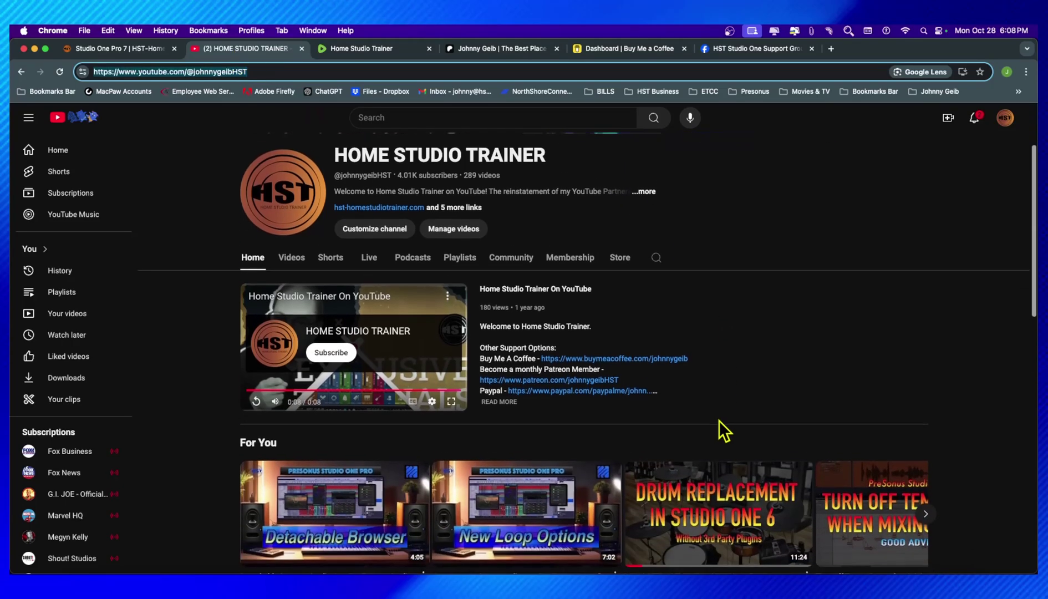
scroll(722, 441, down, 2)
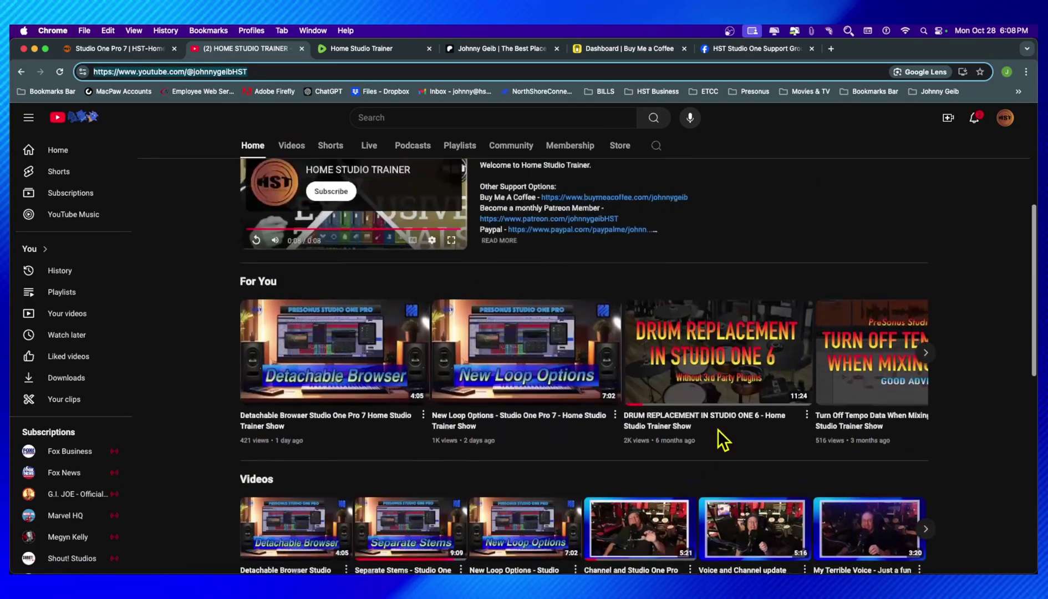
scroll(717, 429, up, 5)
click(352, 48)
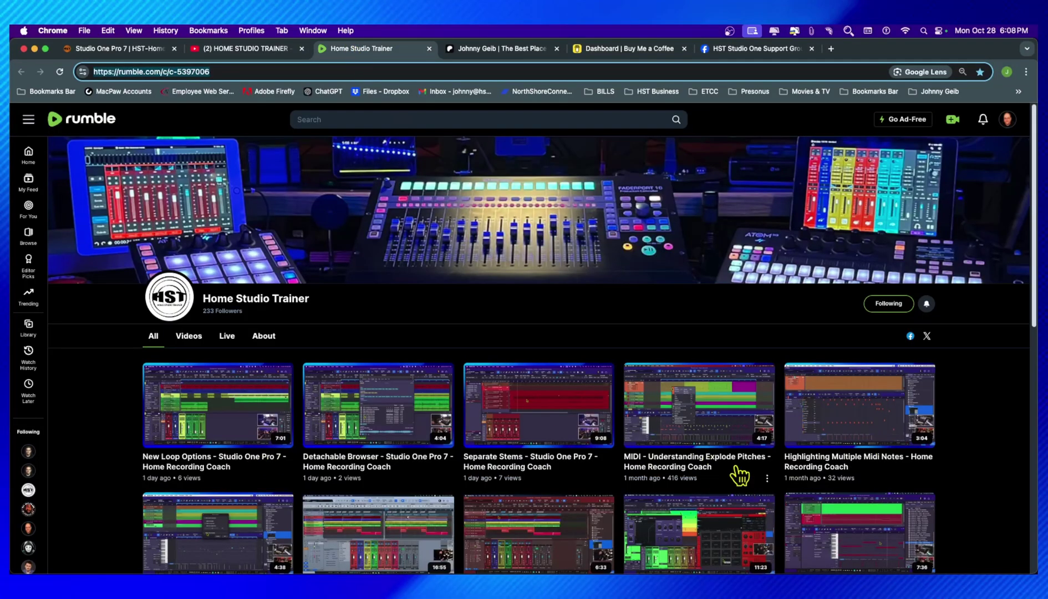
scroll(669, 452, down, 3)
scroll(670, 452, down, 5)
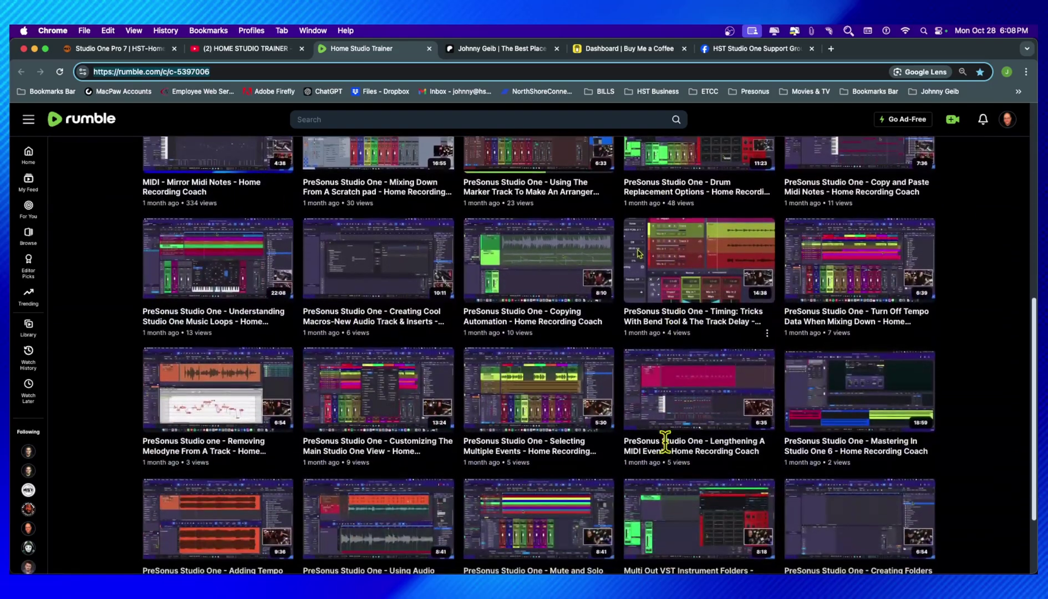
scroll(669, 443, up, 7)
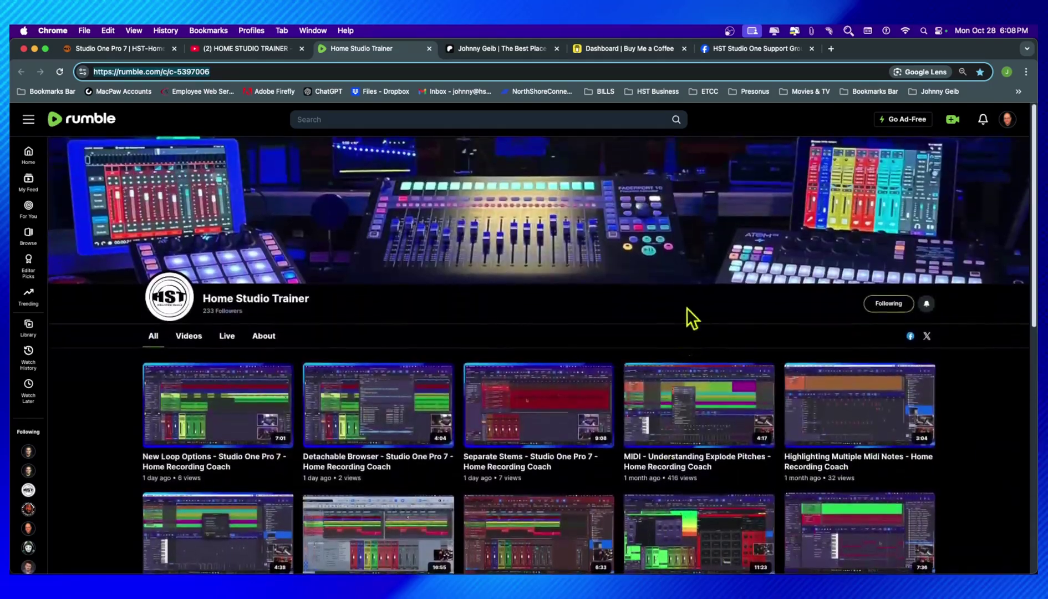
Show the Patreon creator home page with $278 per month from 93 members.
click(491, 49)
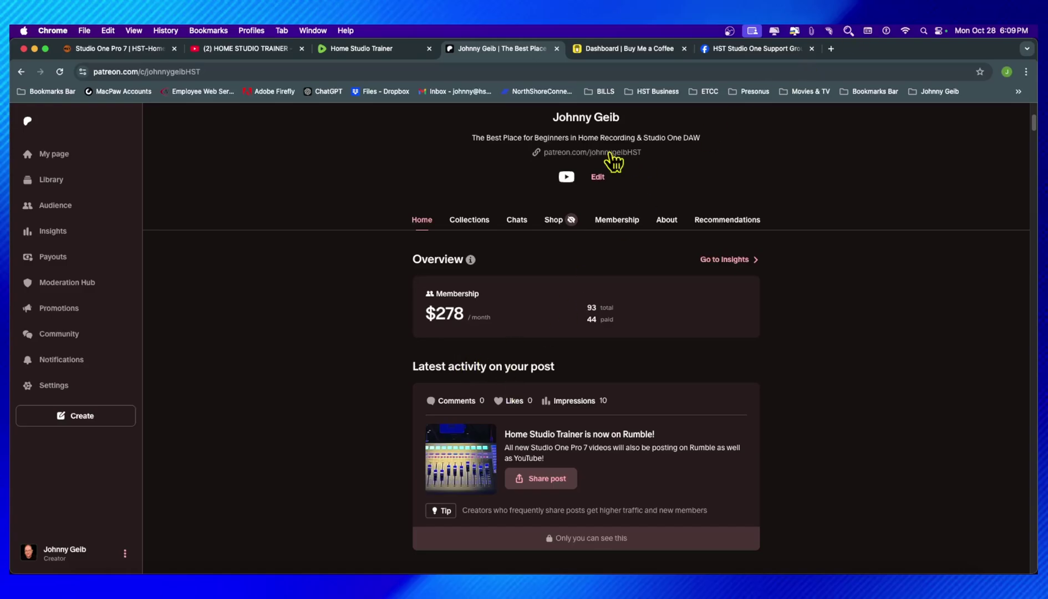
Show the Buy Me a Coffee dashboard with $15 earned in the last 30 days.
click(622, 51)
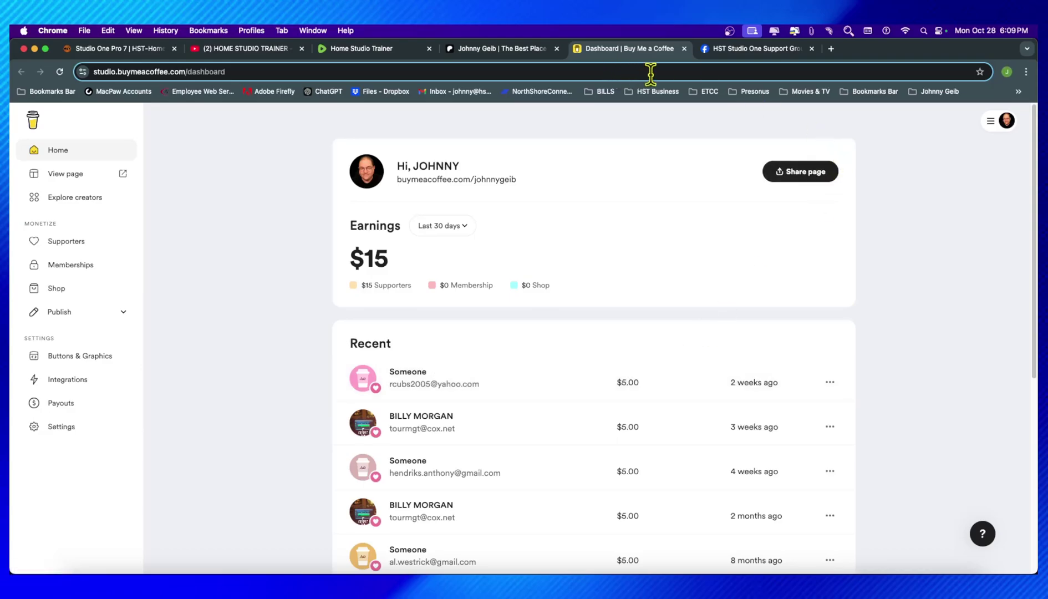
Bring up the 5.4K-member HST Studio One Support Group and skim its feed from the top.
click(741, 51)
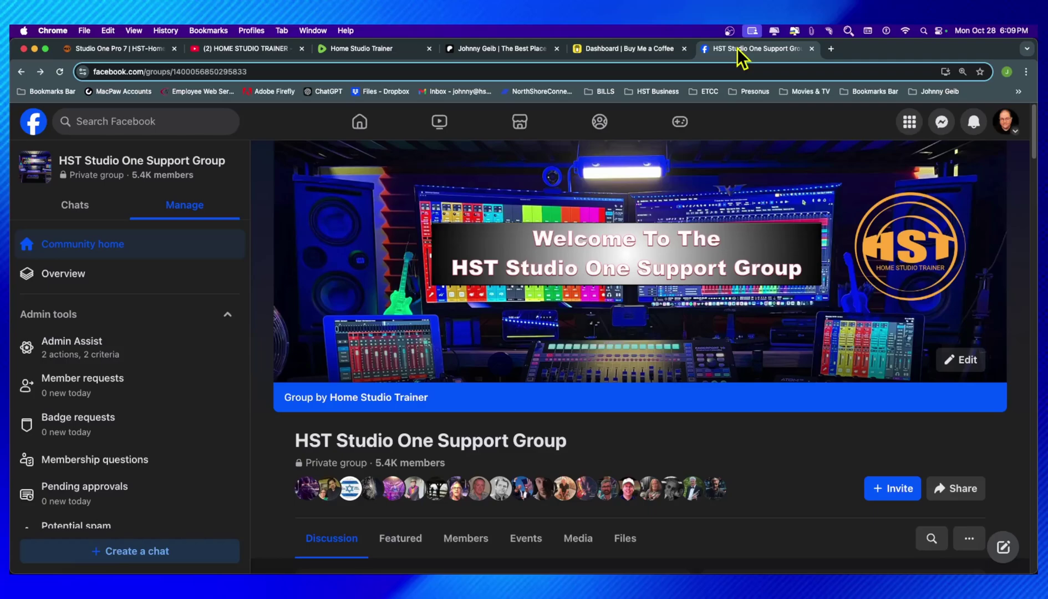
scroll(786, 291, down, 6)
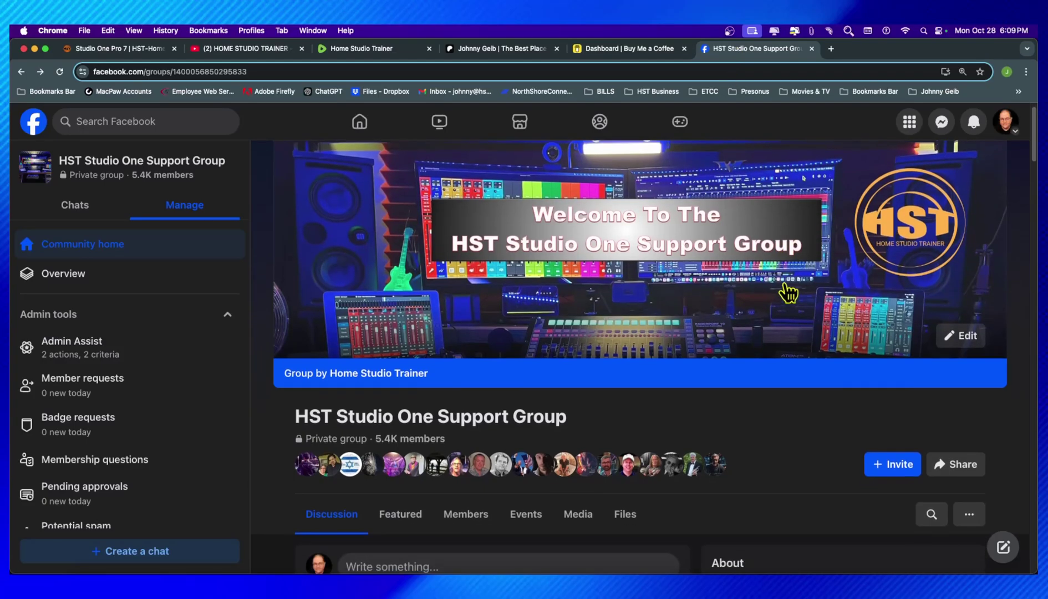
scroll(784, 283, down, 10)
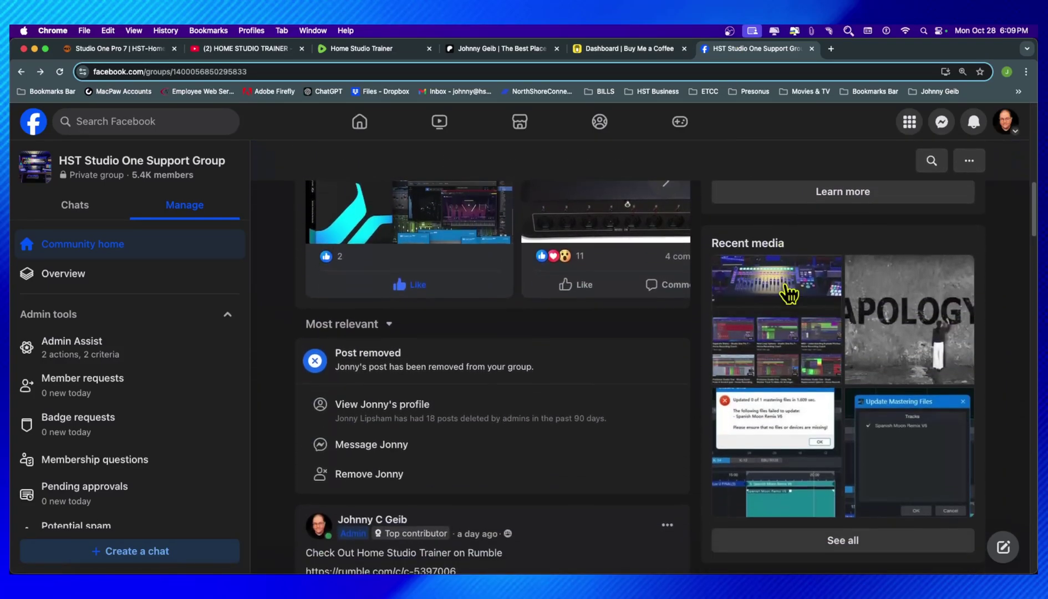
scroll(787, 291, up, 16)
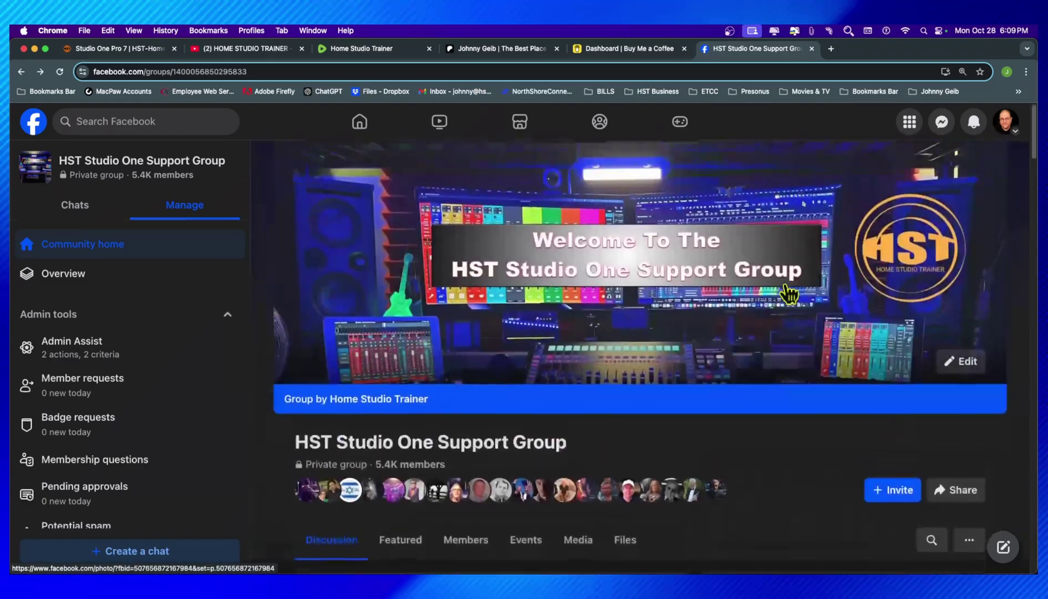